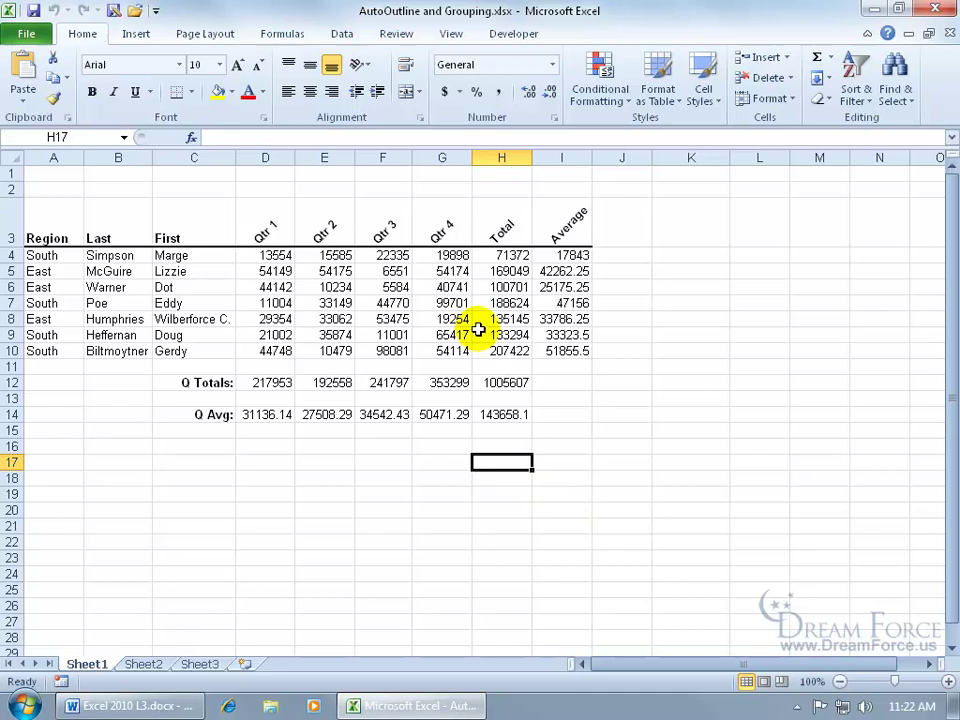
Inspect which cells the total formulas in H7 and D12 reference, leaving both formulas as they are
{"action": "left_click", "coordinate": [509, 302]}
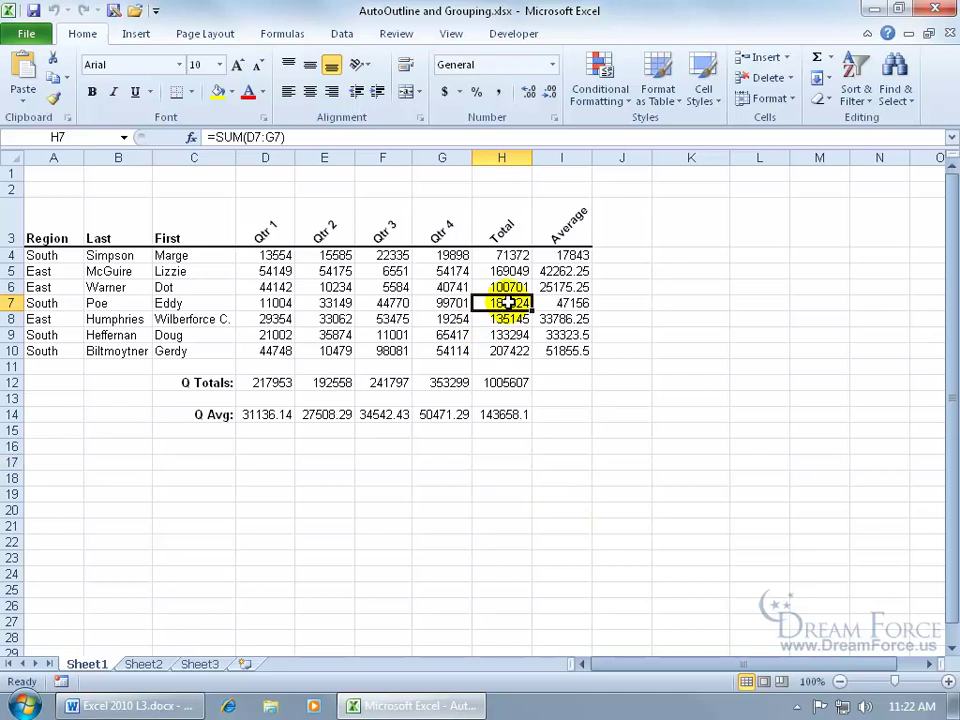
{"action": "double_click", "coordinate": [509, 302]}
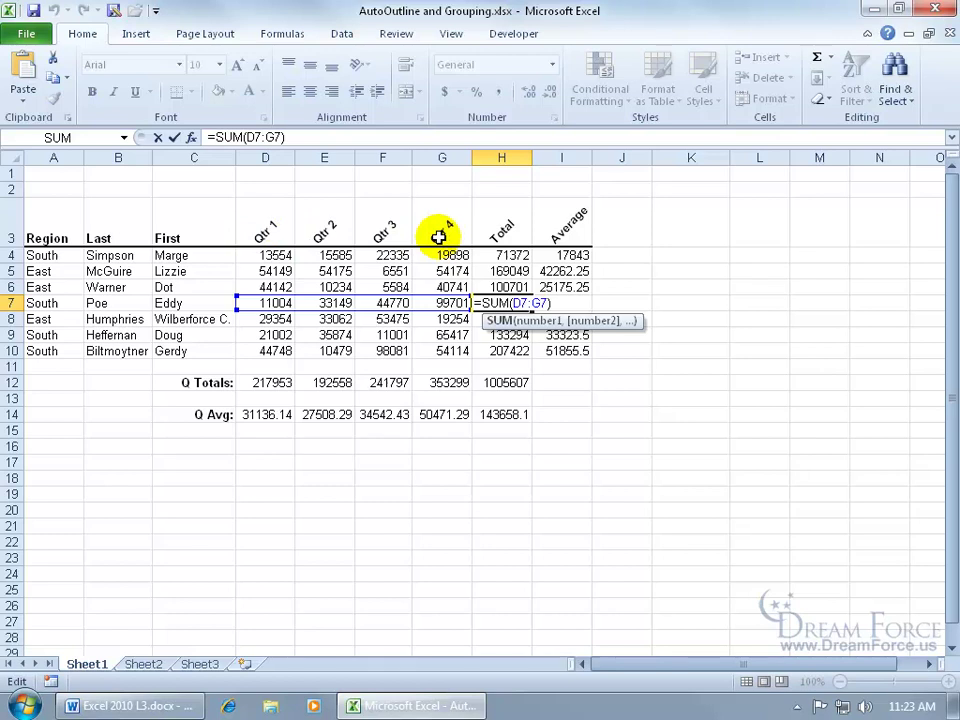
{"action": "key", "text": "ctrl+Return"}
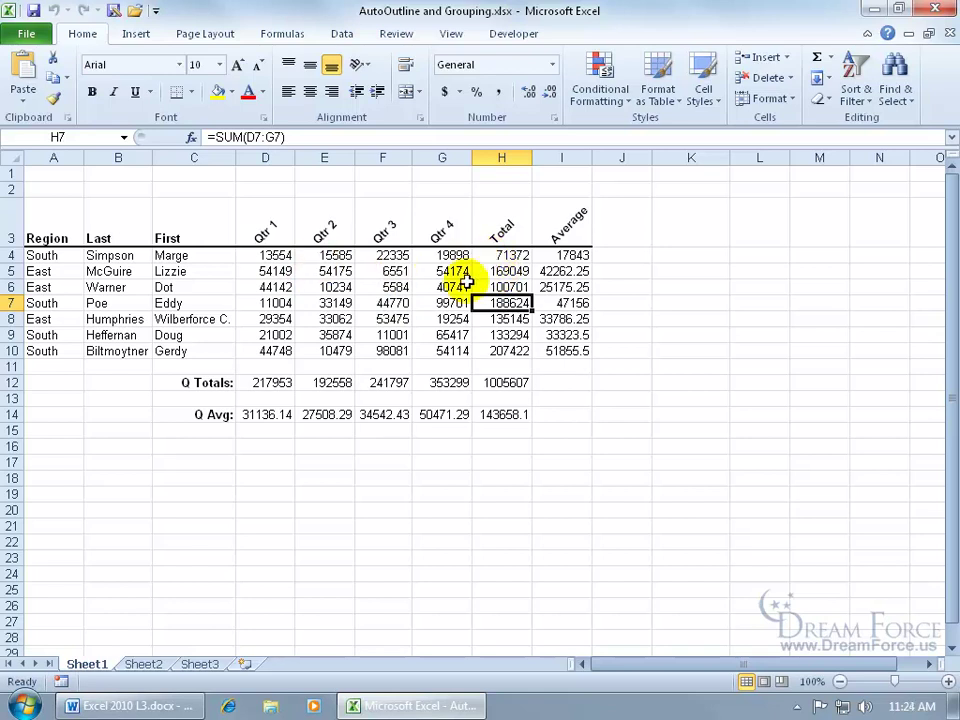
{"action": "left_click", "coordinate": [285, 381]}
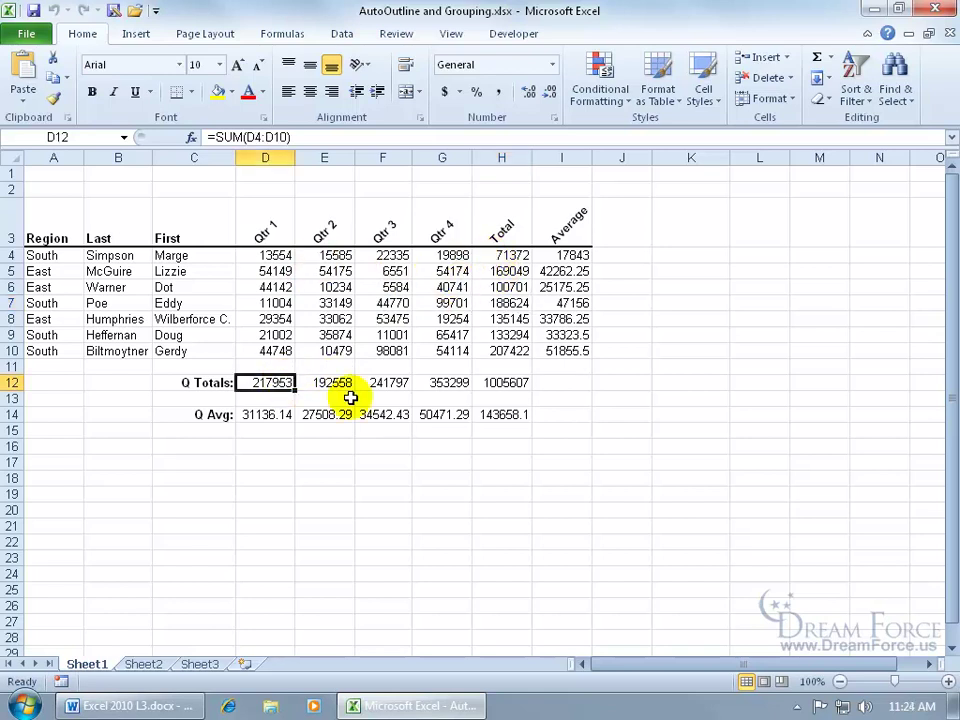
{"action": "double_click", "coordinate": [273, 384]}
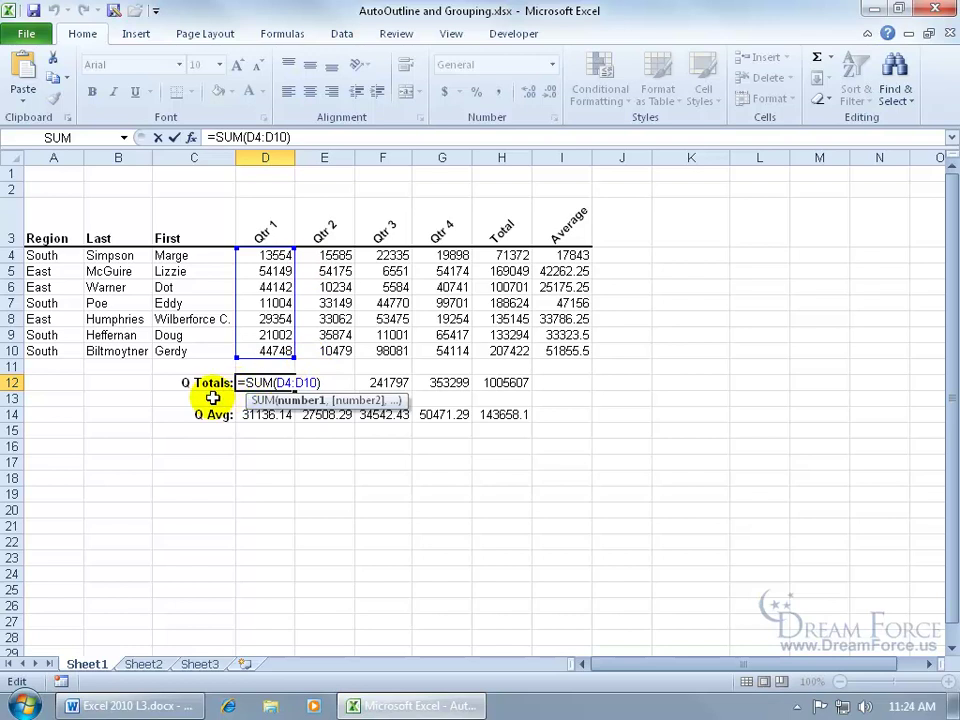
{"action": "key", "text": "ctrl+Return"}
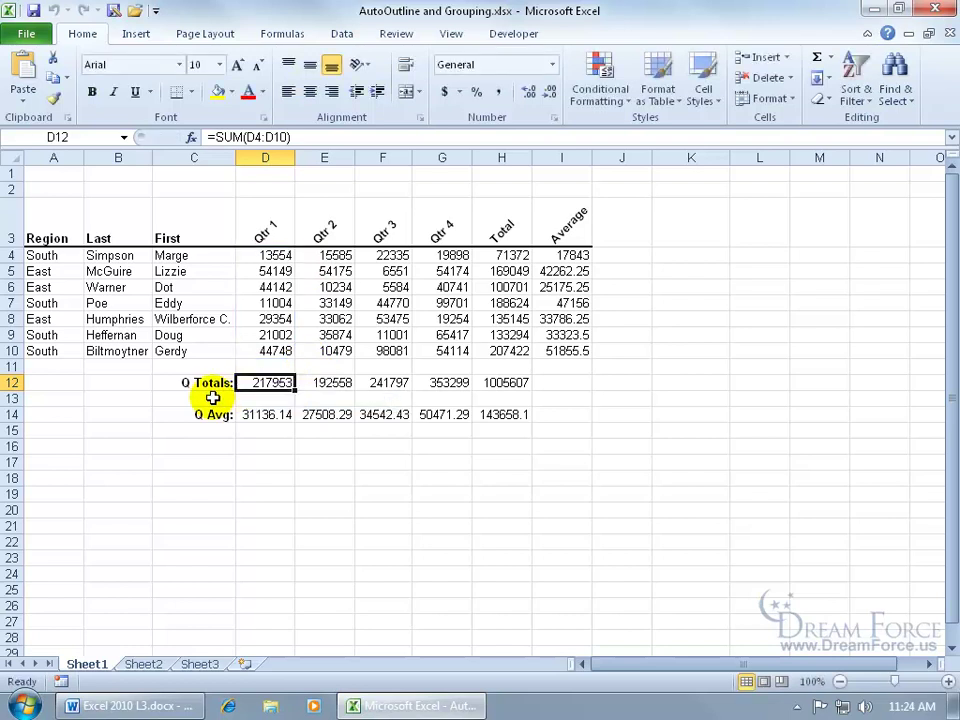
Inspect which cells the Qtr 1 average formula in D14 references, without editing it
{"action": "left_click", "coordinate": [265, 414]}
{"action": "left_click", "coordinate": [265, 414]}
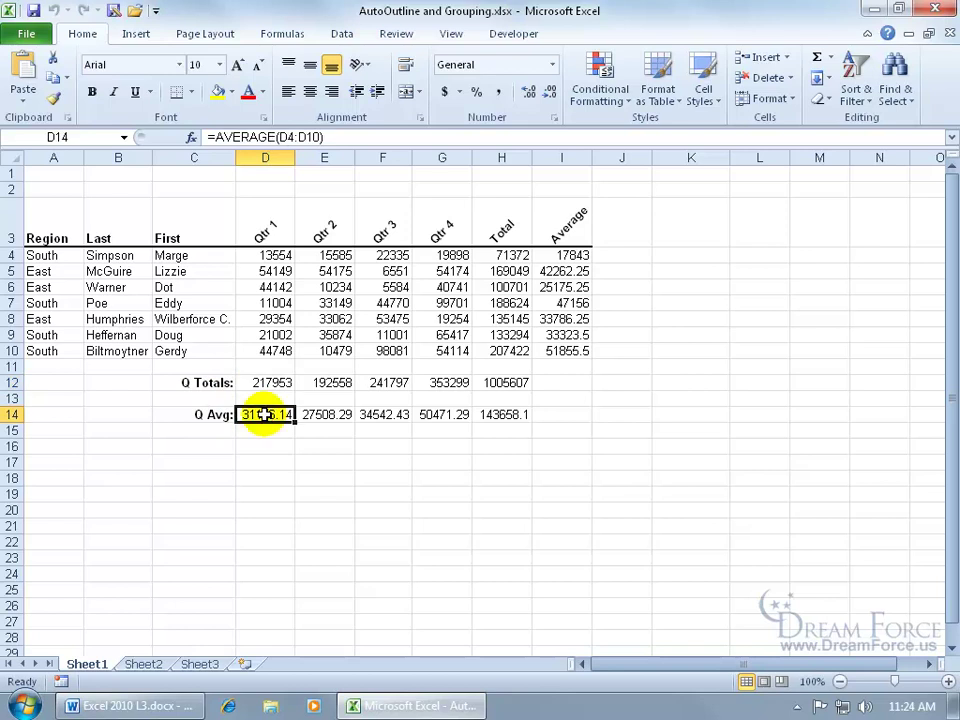
{"action": "double_click", "coordinate": [265, 414]}
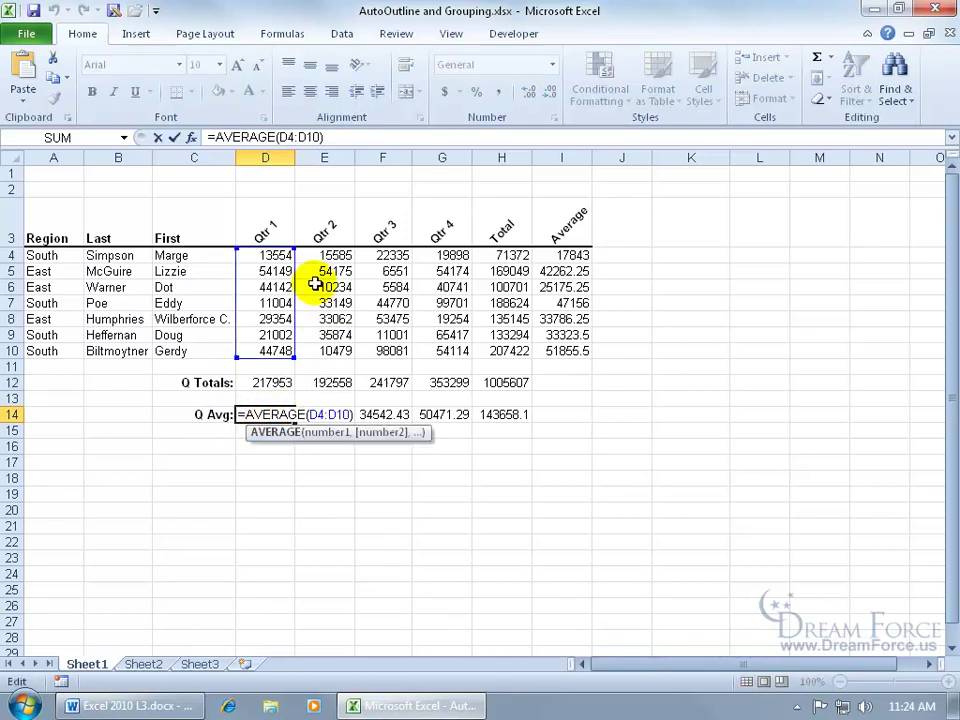
{"action": "key", "text": "Escape"}
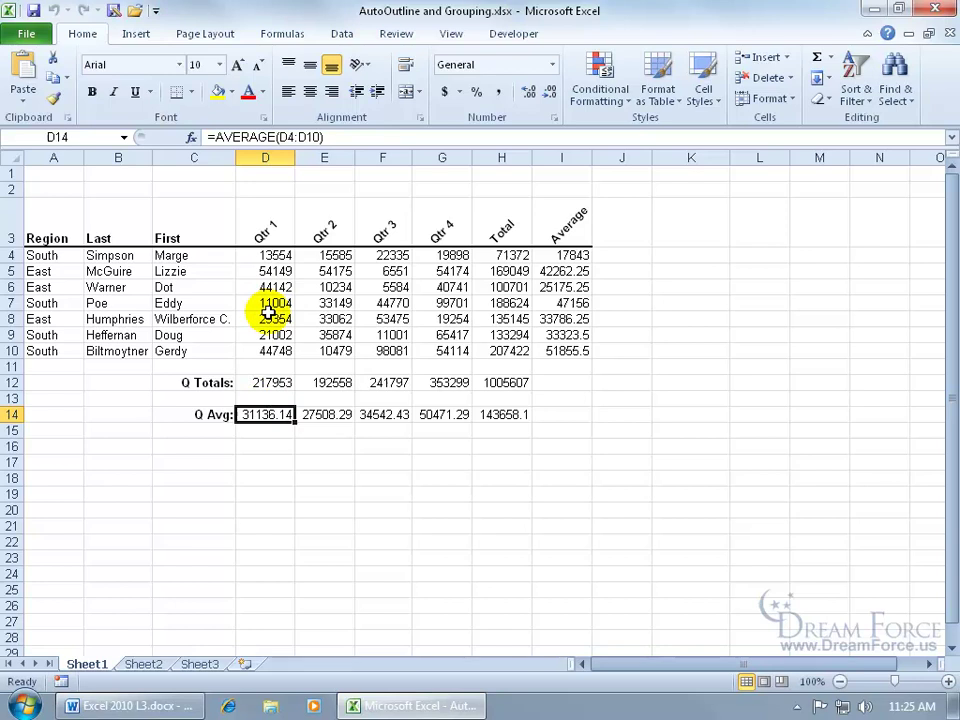
Compare the row 7 quarter values with the Total formula in H7 and the Average formula in I7
{"action": "left_click_drag", "start_coordinate": [268, 304], "coordinate": [450, 304]}
{"action": "left_click", "coordinate": [501, 302]}
{"action": "left_click", "coordinate": [501, 302]}
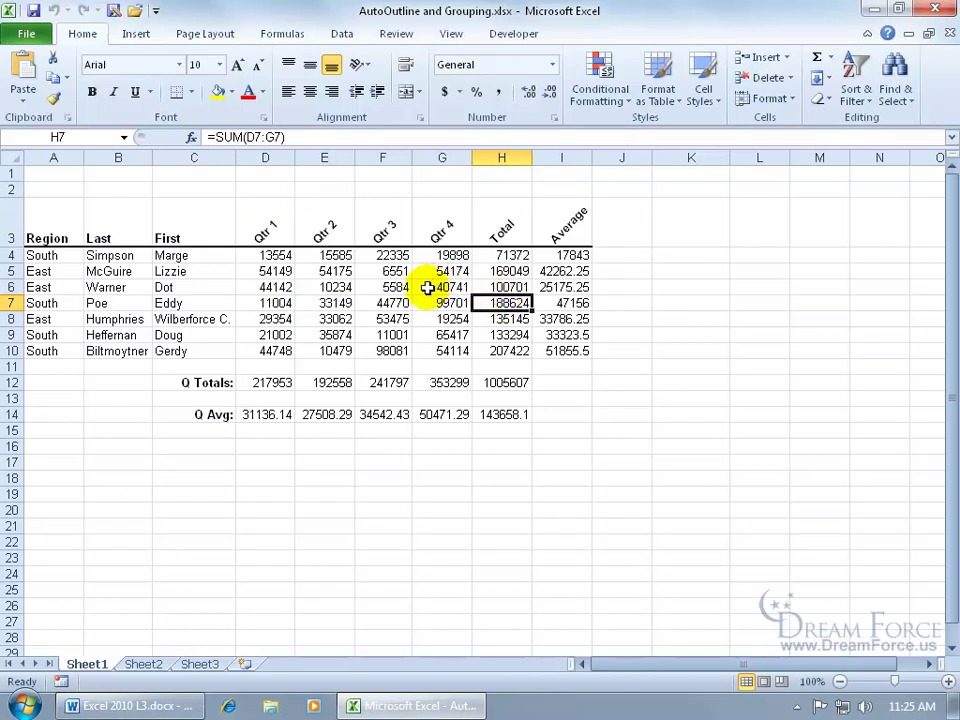
{"action": "left_click", "coordinate": [583, 303]}
{"action": "double_click", "coordinate": [568, 302]}
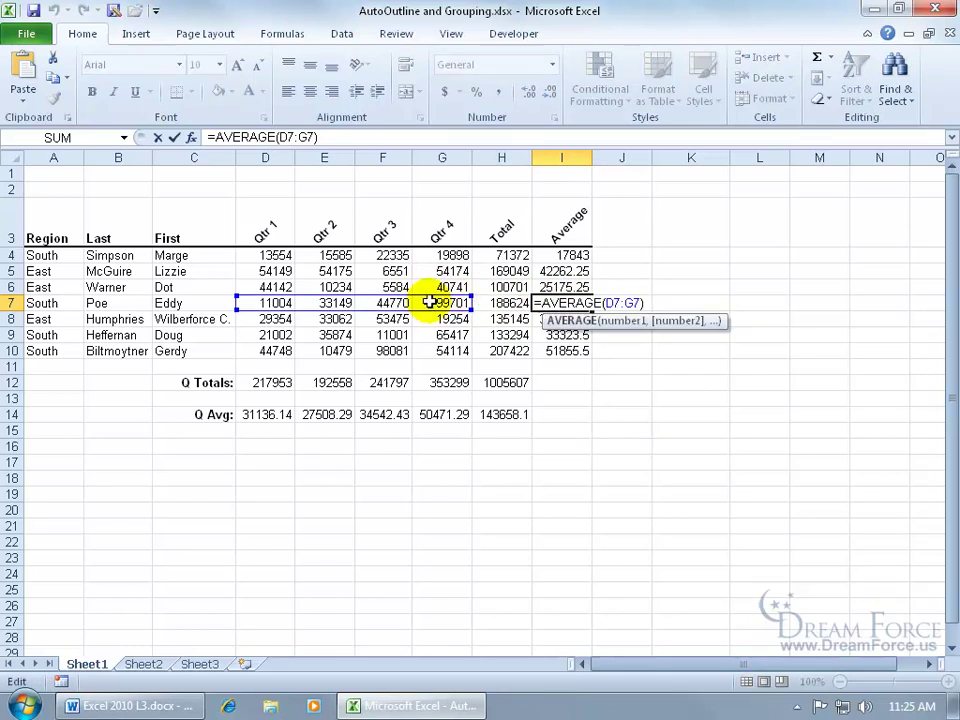
{"action": "key", "text": "Escape"}
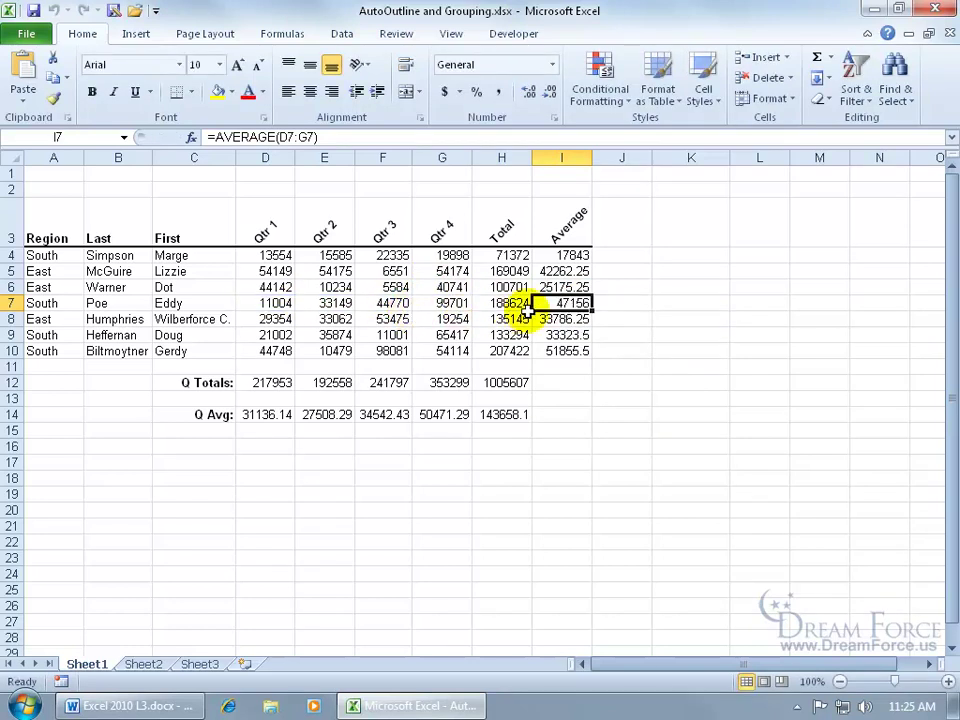
{"action": "left_click", "coordinate": [505, 303]}
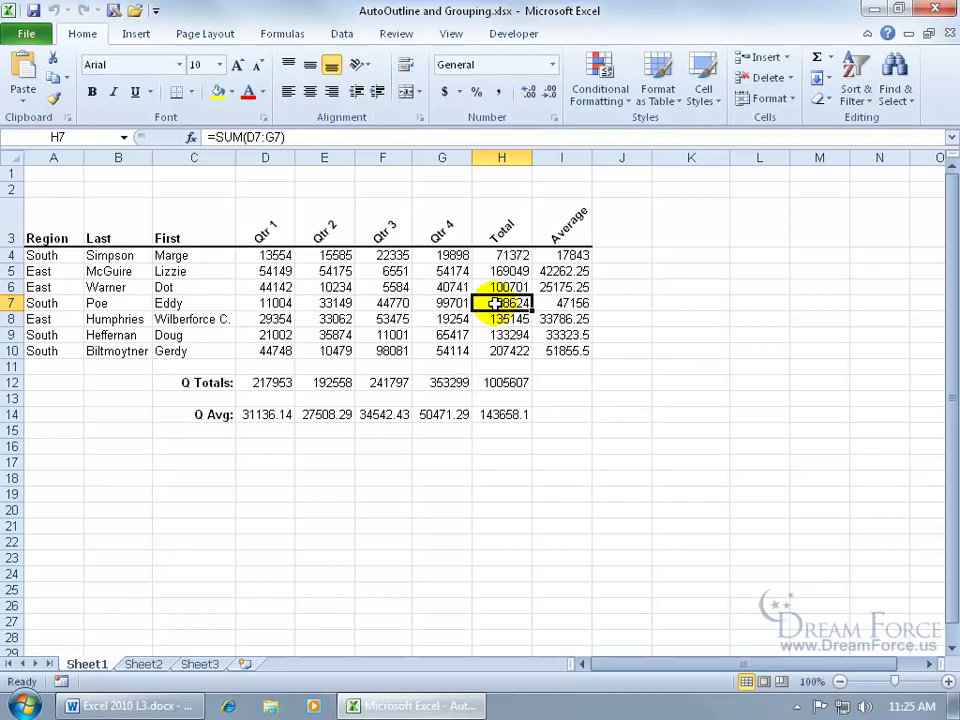
{"action": "left_click", "coordinate": [563, 302]}
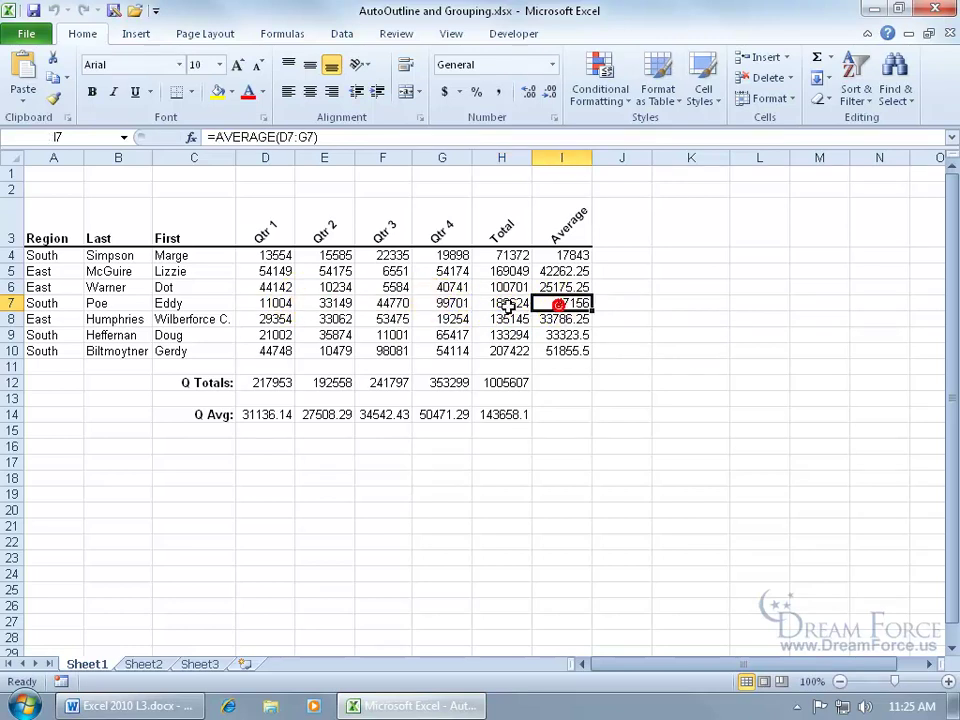
Apply an Auto Outline to the quarterly sales data on Sheet1
{"action": "left_click", "coordinate": [336, 302]}
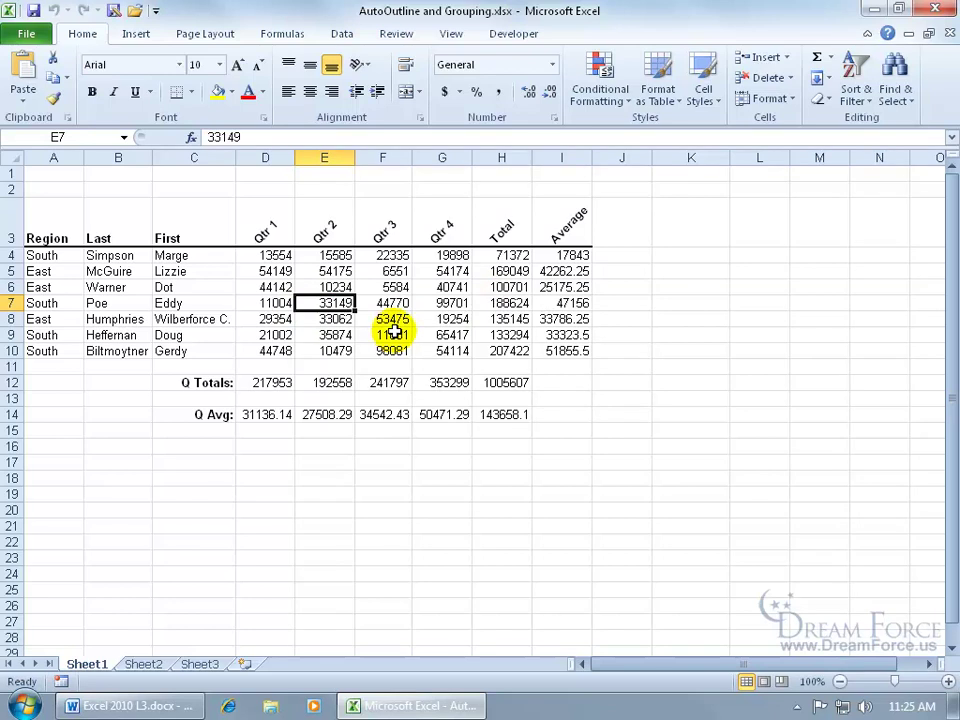
{"action": "left_click", "coordinate": [342, 35]}
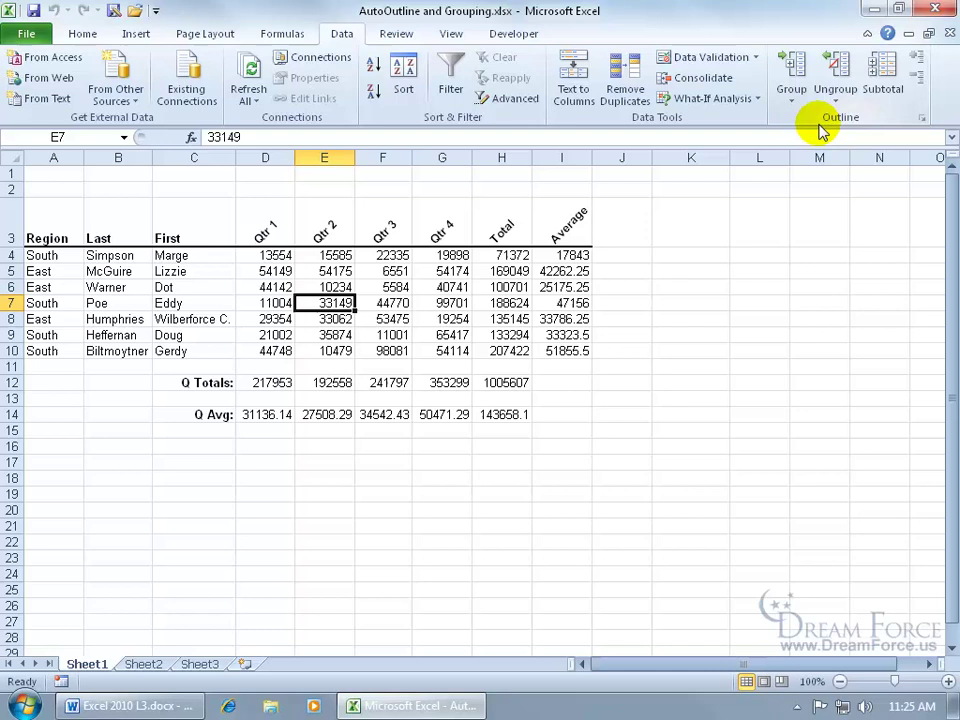
{"action": "left_click", "coordinate": [792, 100]}
{"action": "left_click", "coordinate": [795, 140]}
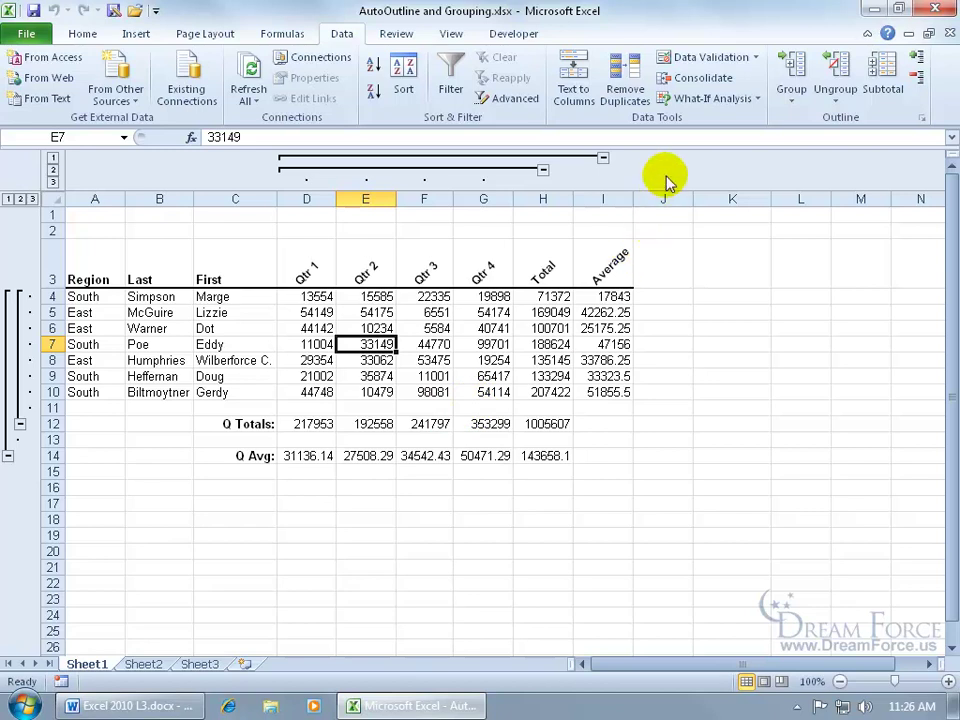
Collapse and re-expand the inner column group D:G, and do the same with the outer column group D:H
{"action": "left_click", "coordinate": [542, 170]}
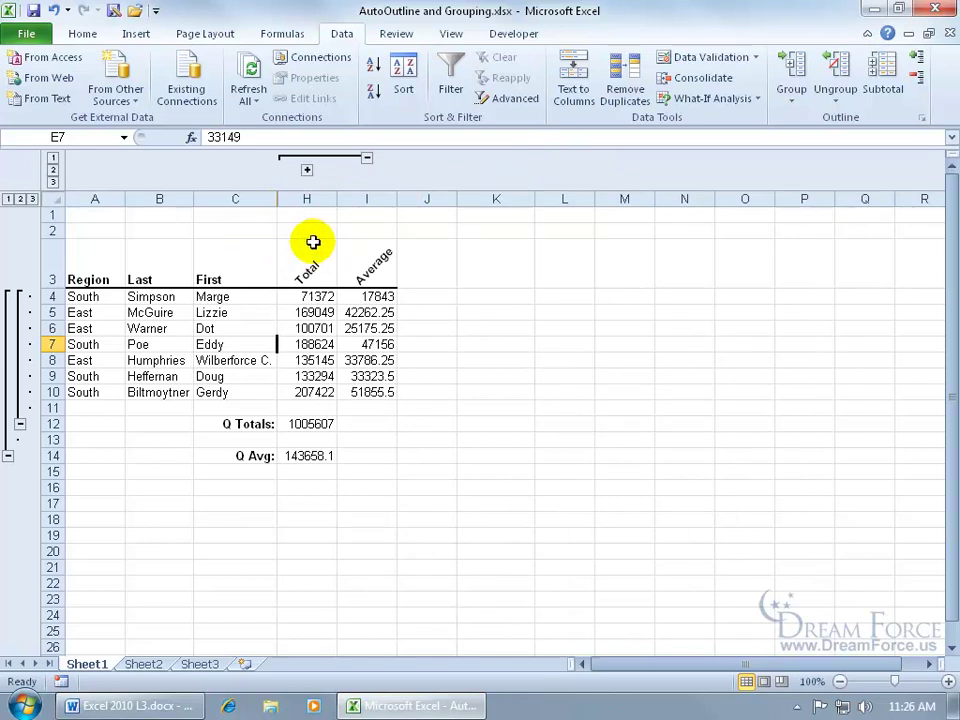
{"action": "left_click", "coordinate": [310, 171]}
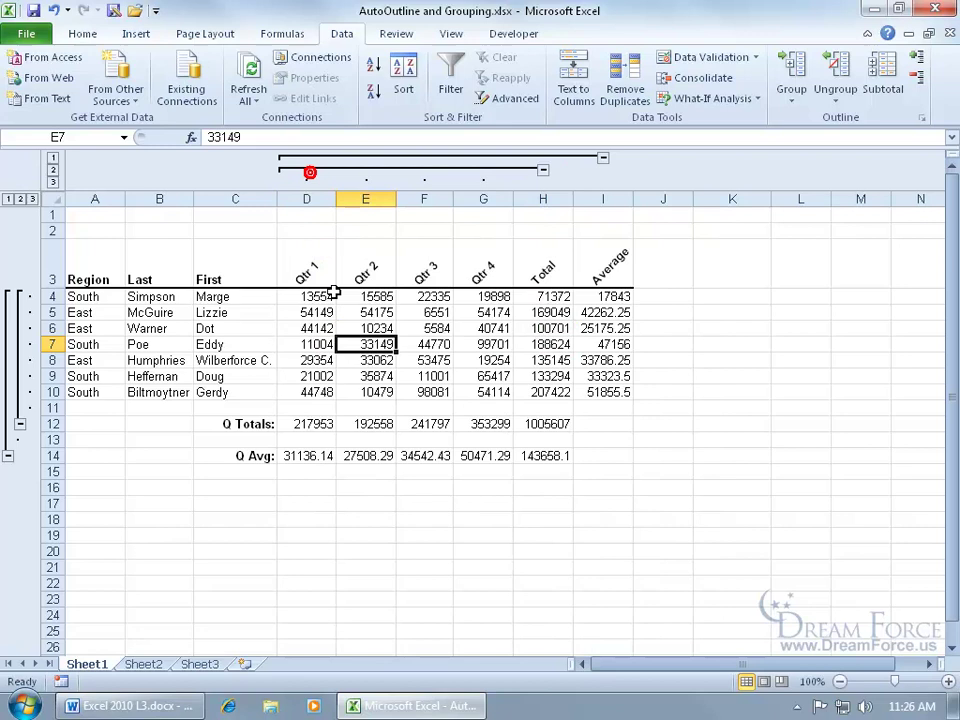
{"action": "left_click", "coordinate": [602, 158]}
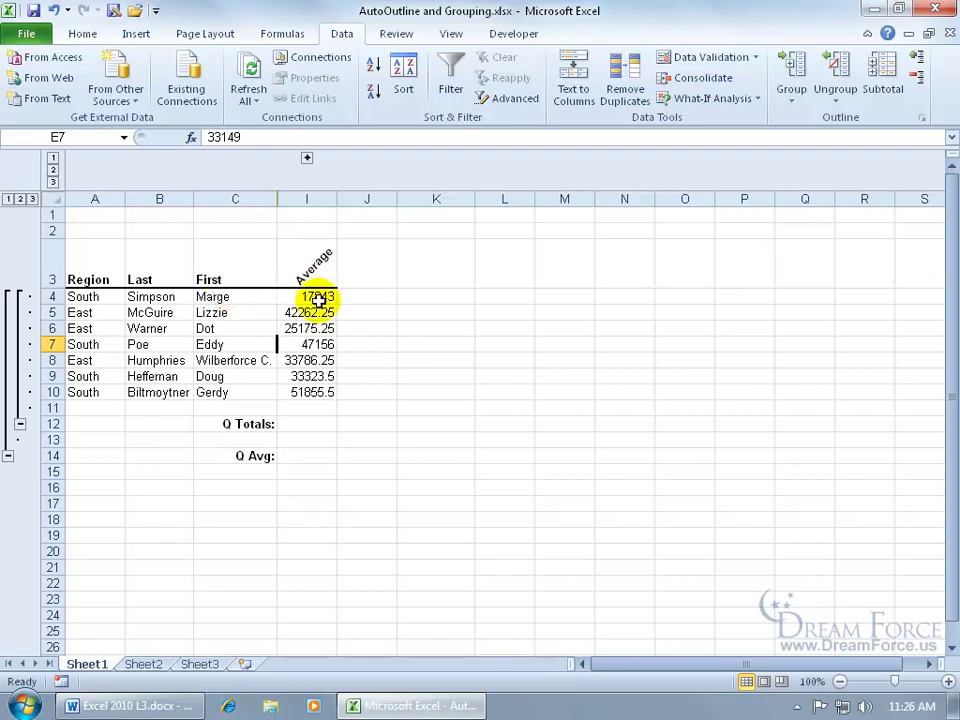
{"action": "left_click", "coordinate": [307, 158]}
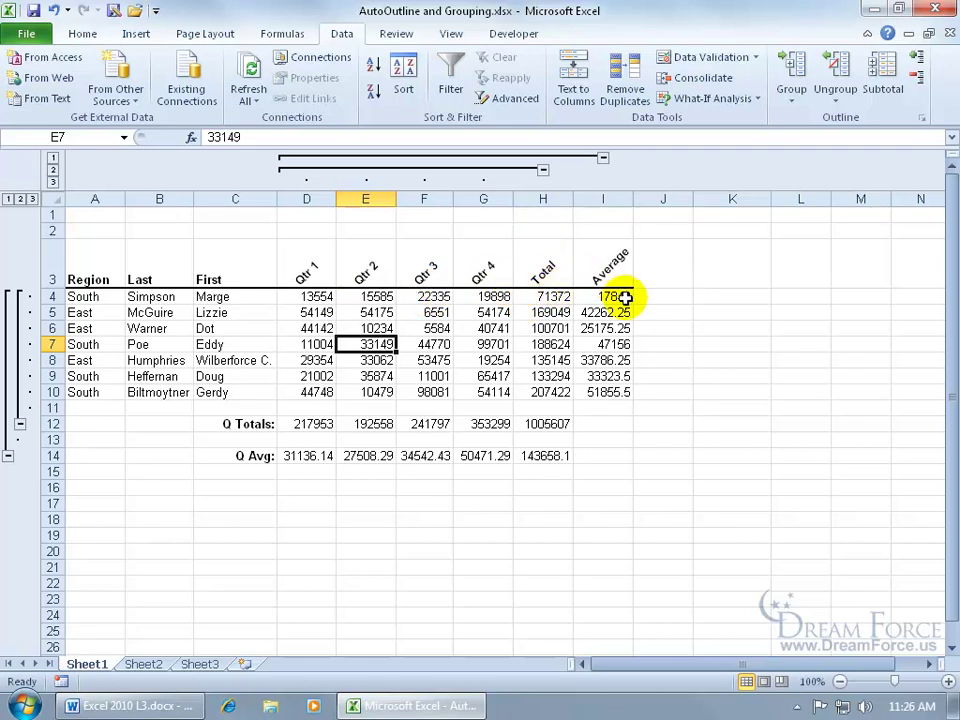
Collapse the row groups down to the Q Totals row and the Q Avg row, and expand both again
{"action": "left_click", "coordinate": [19, 427]}
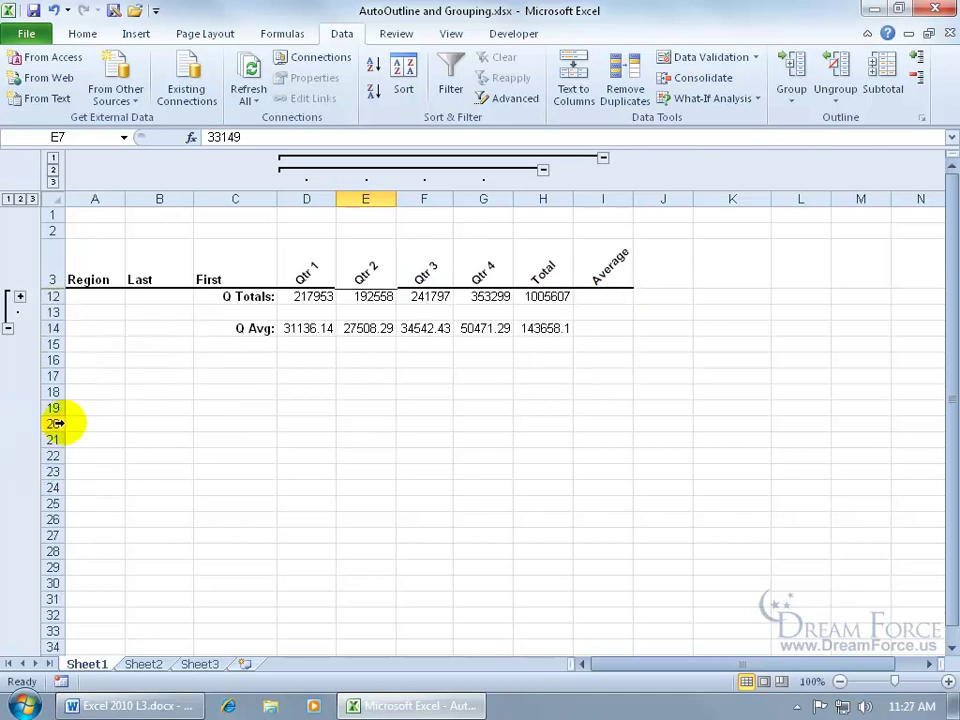
{"action": "left_click", "coordinate": [7, 328]}
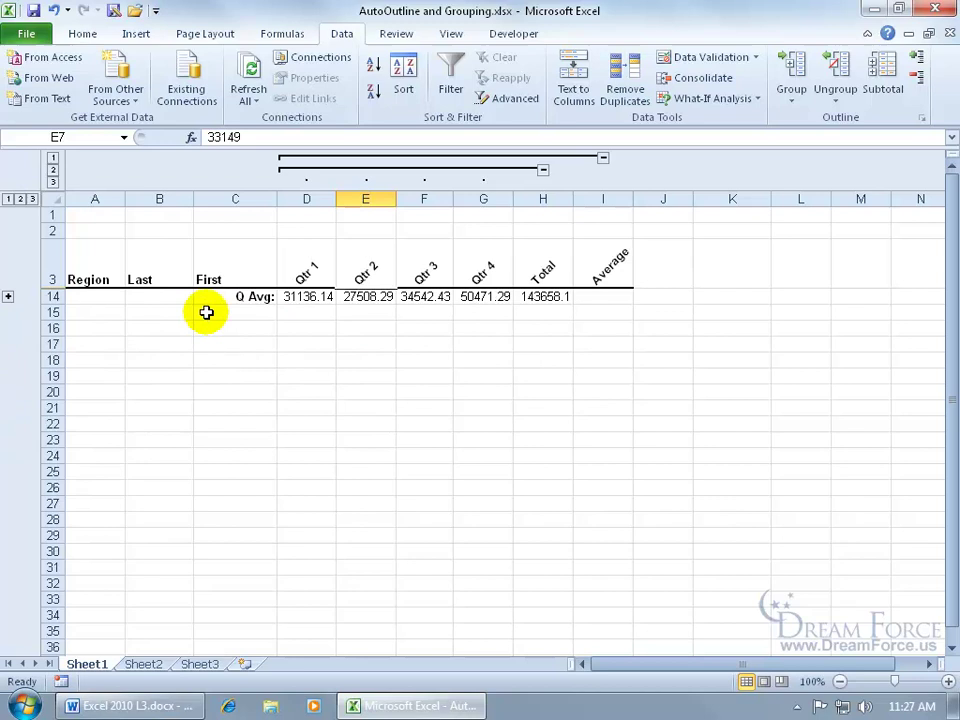
{"action": "left_click", "coordinate": [8, 297]}
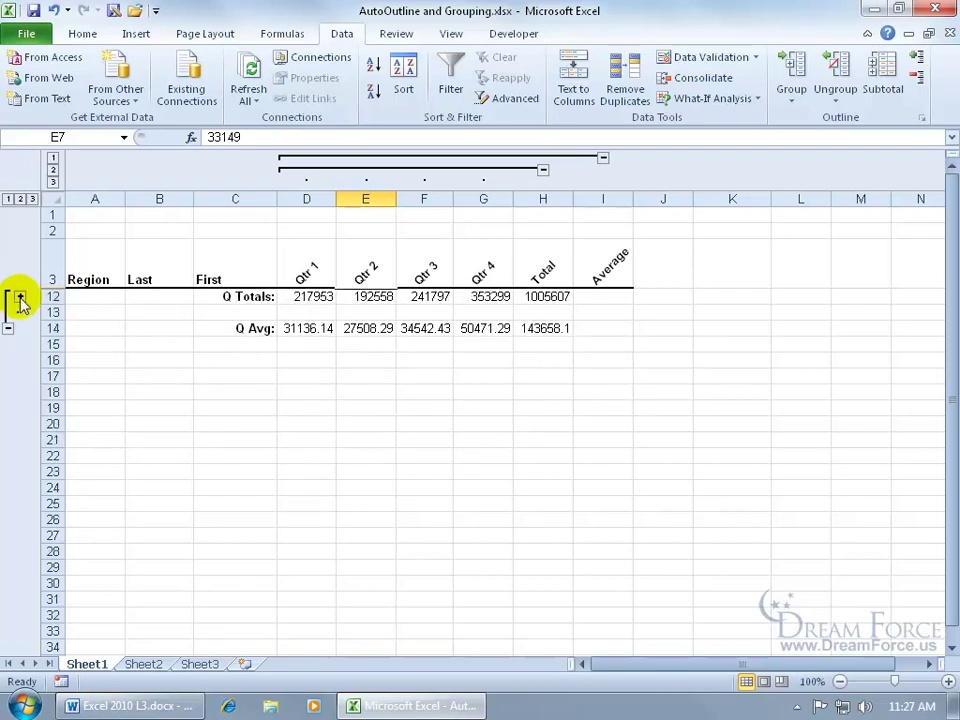
{"action": "left_click", "coordinate": [19, 297]}
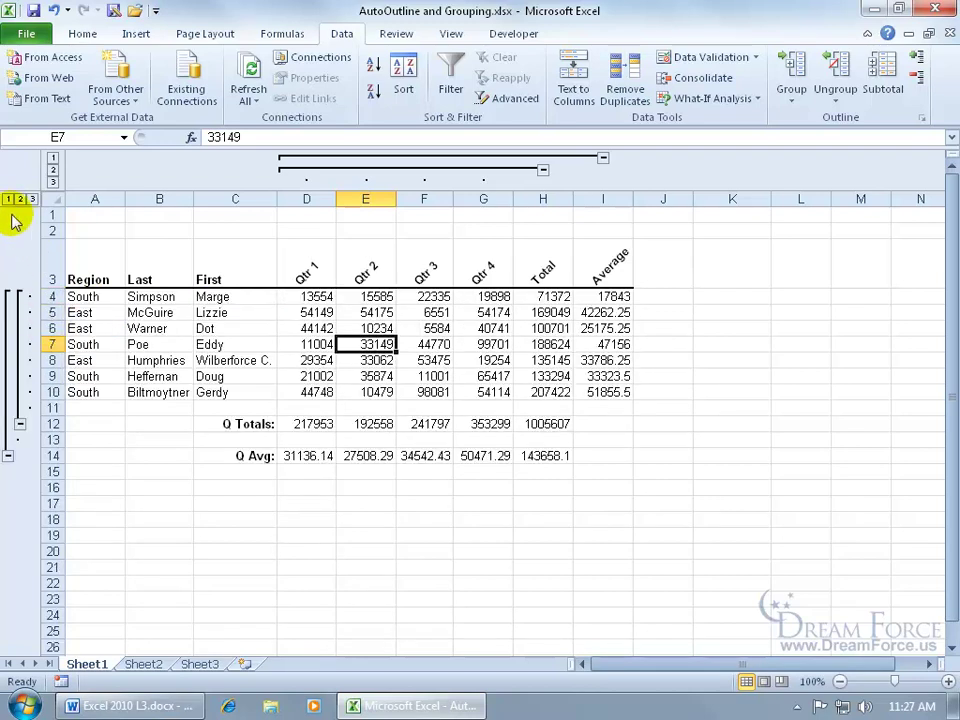
Switch the row outline through levels 1, 2 and 3, ending with all rows shown
{"action": "left_click", "coordinate": [8, 199]}
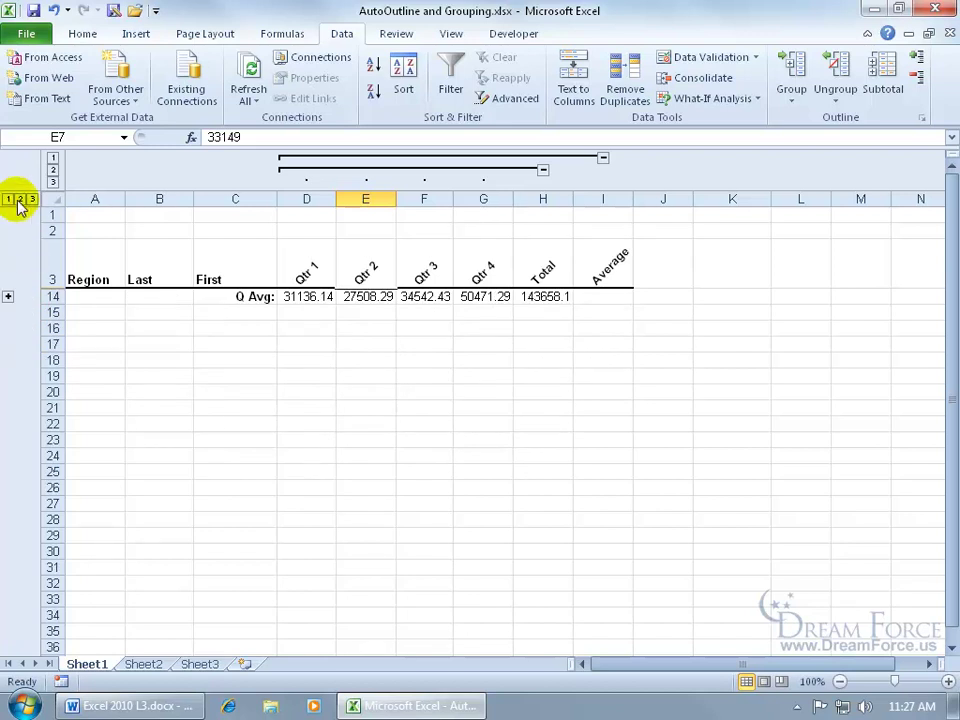
{"action": "left_click", "coordinate": [17, 200]}
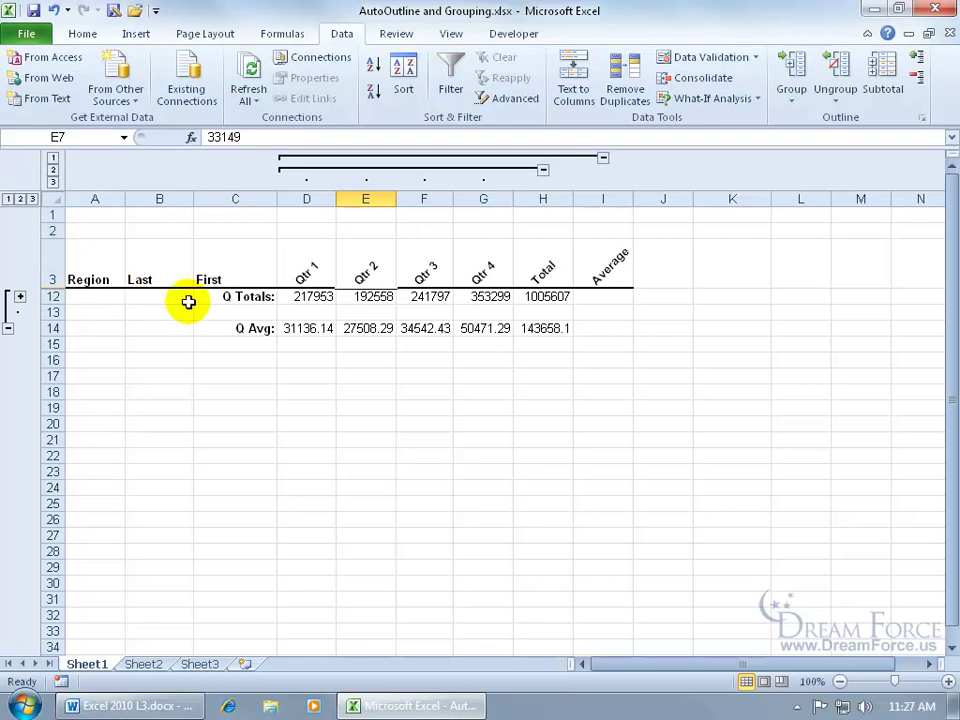
{"action": "left_click", "coordinate": [32, 199]}
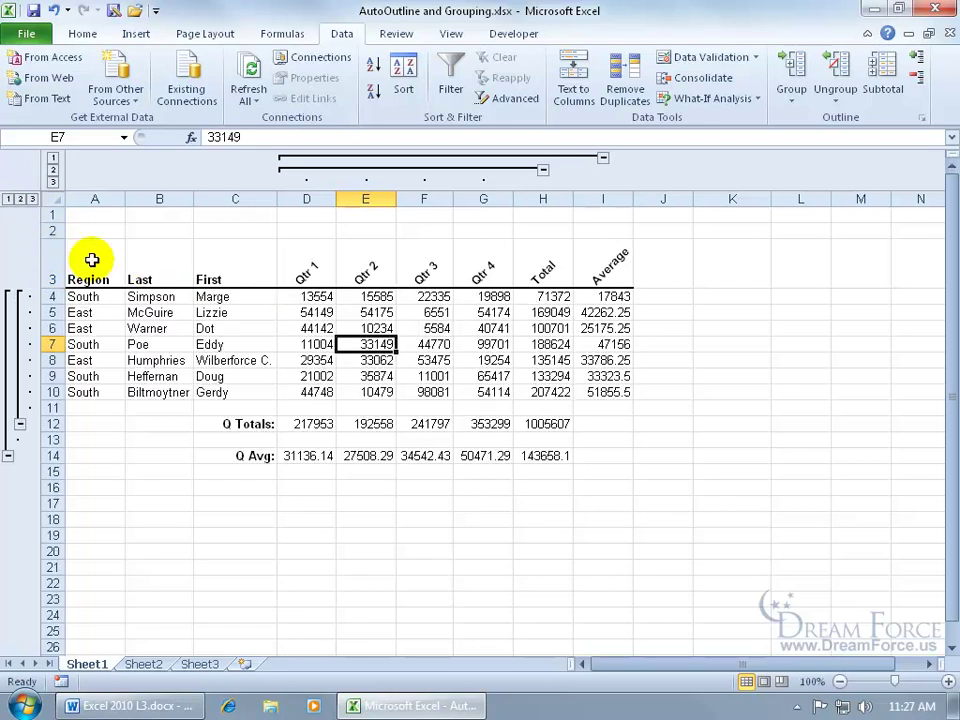
Switch the column outline through levels 1, 2 and 3, ending with all columns shown
{"action": "left_click", "coordinate": [53, 158]}
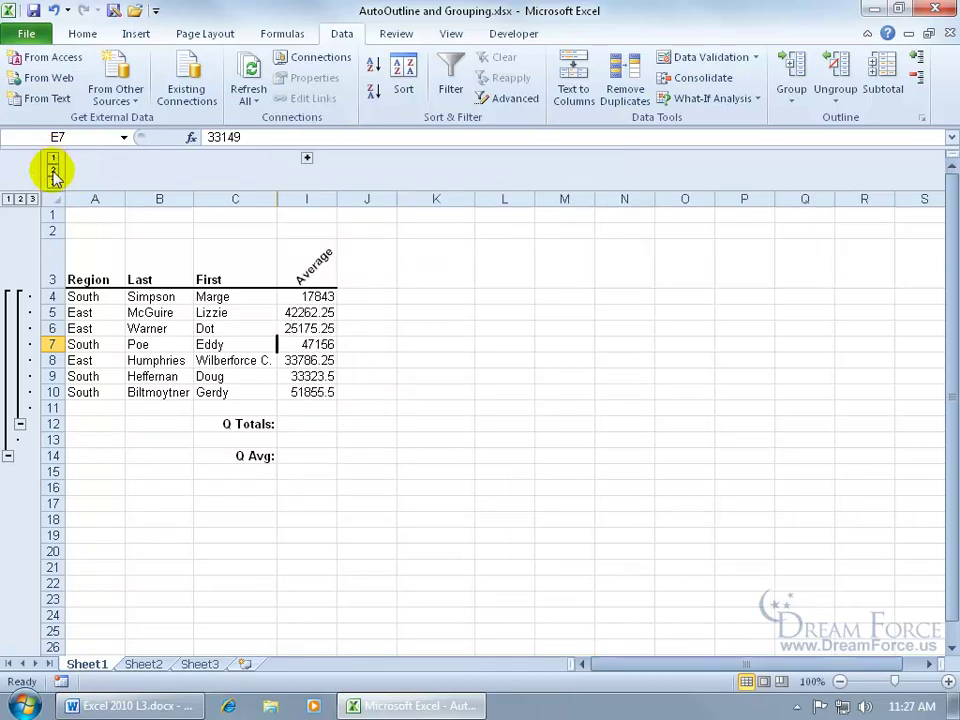
{"action": "left_click", "coordinate": [53, 170]}
{"action": "left_click", "coordinate": [53, 182]}
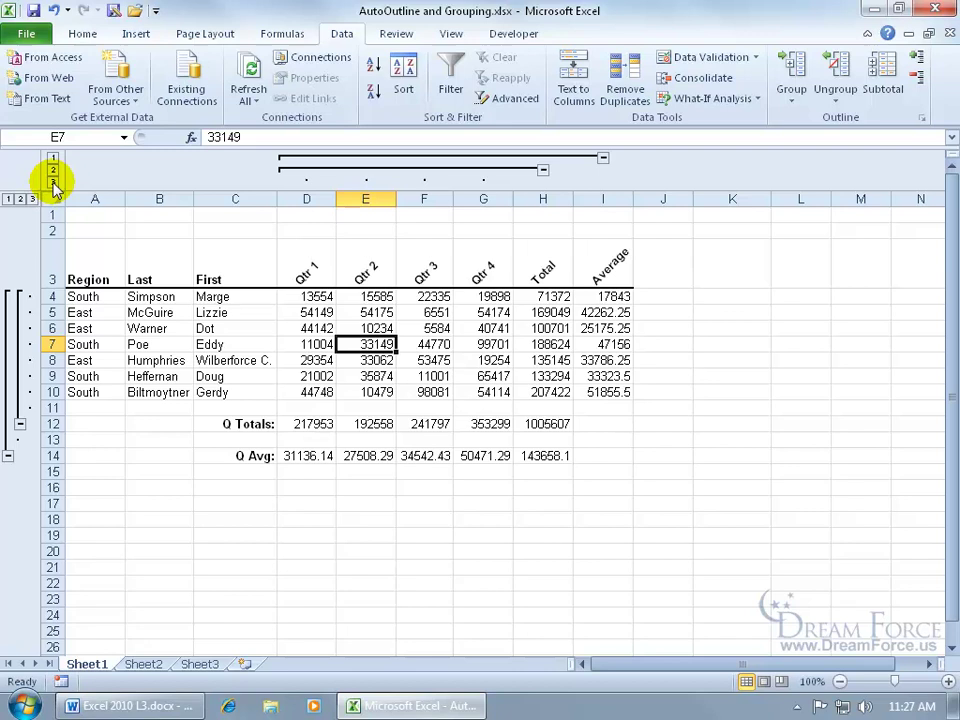
Clear the outline from the worksheet
{"action": "left_click", "coordinate": [836, 92]}
{"action": "left_click", "coordinate": [845, 138]}
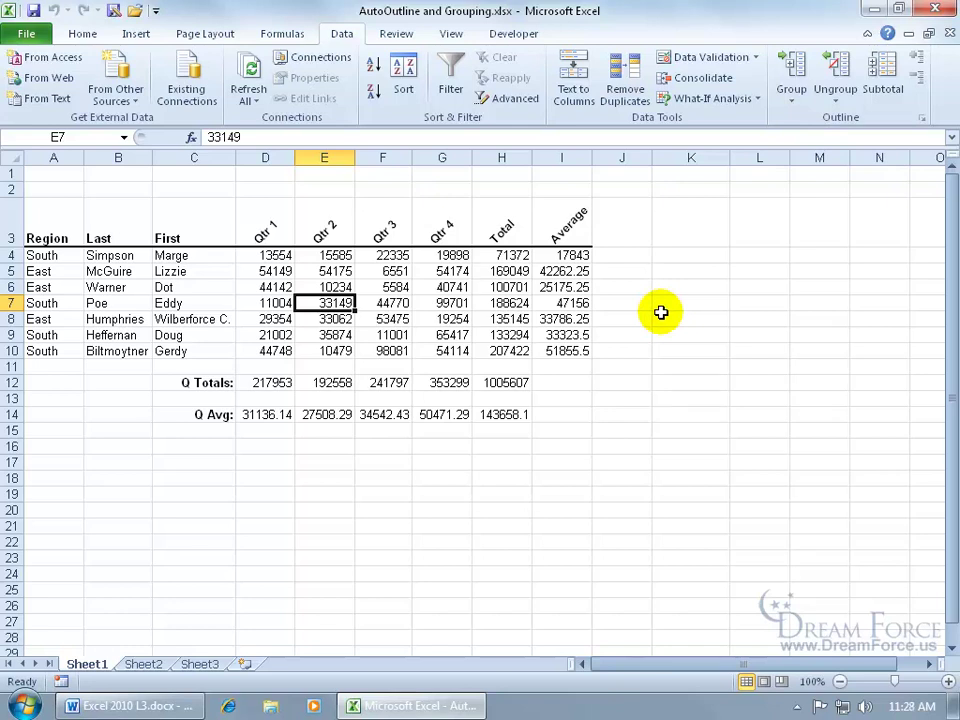
Group the Qtr 1 to Qtr 4 figures in D4:G10 by columns
{"action": "left_click_drag", "start_coordinate": [274, 255], "coordinate": [465, 350]}
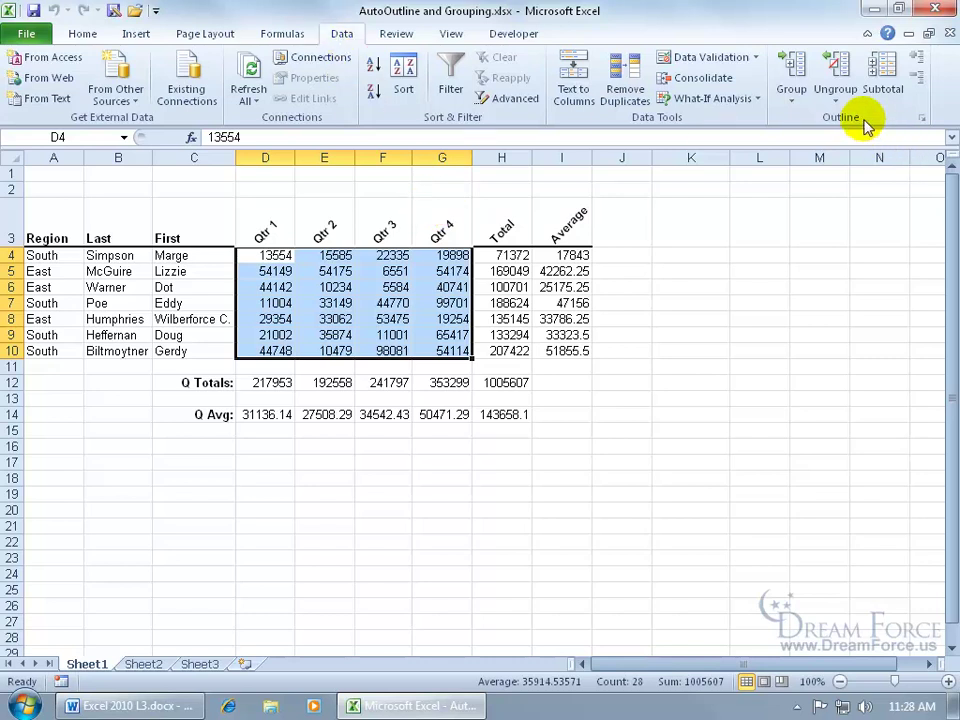
{"action": "left_click", "coordinate": [793, 100]}
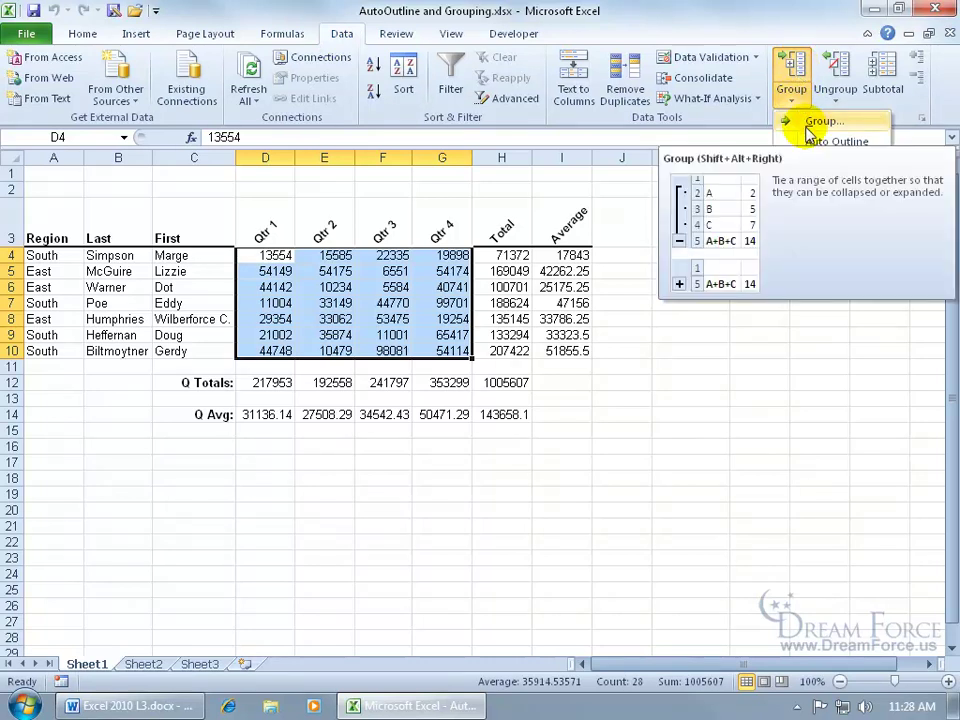
{"action": "left_click", "coordinate": [809, 124]}
{"action": "left_click", "coordinate": [809, 124]}
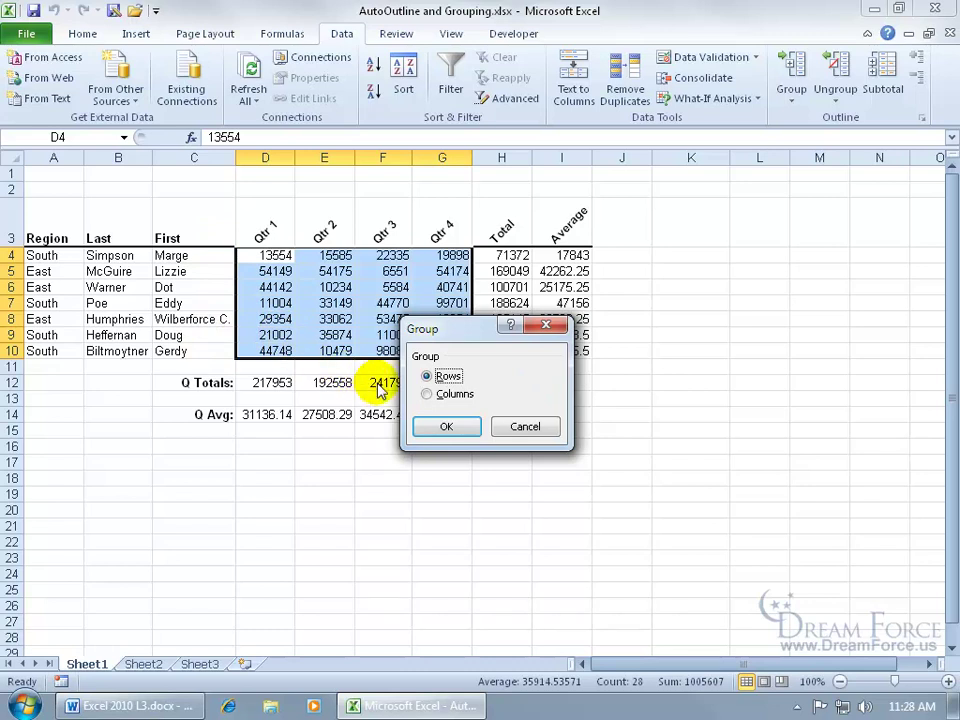
{"action": "left_click", "coordinate": [436, 393]}
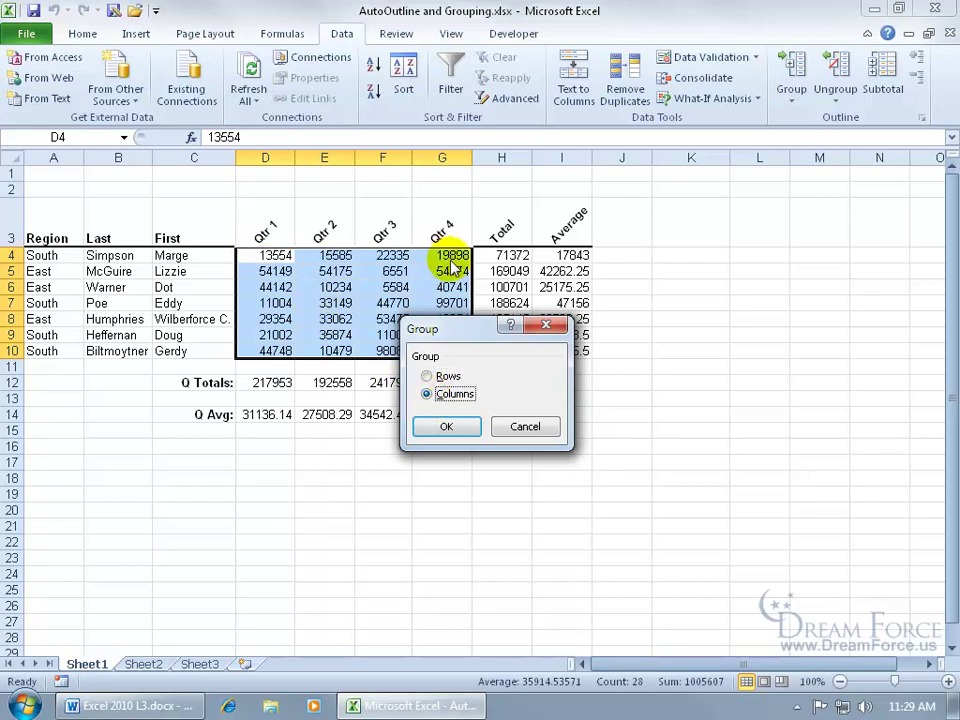
{"action": "left_click", "coordinate": [446, 427]}
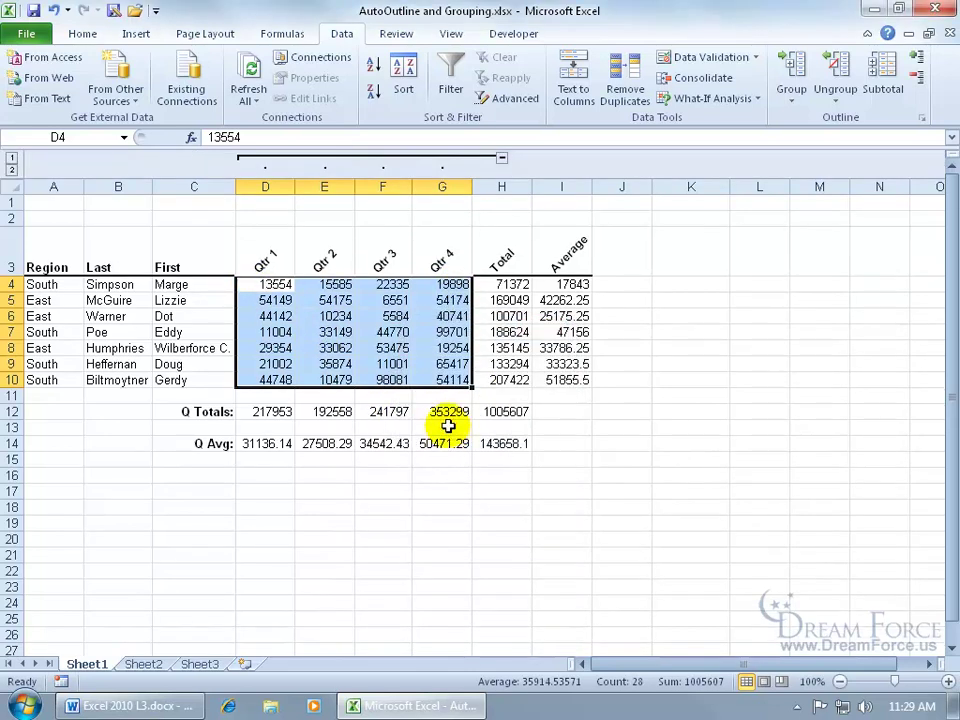
Collapse the quarter column group, show outline level 1, and expand the columns again with level 2
{"action": "left_click", "coordinate": [506, 160]}
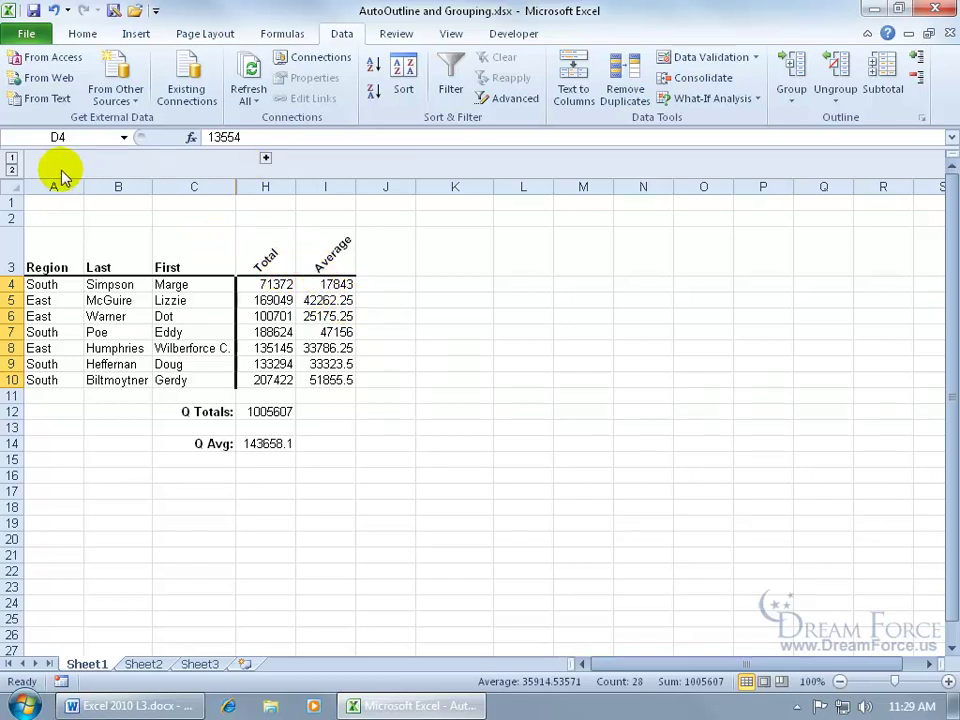
{"action": "left_click", "coordinate": [12, 161]}
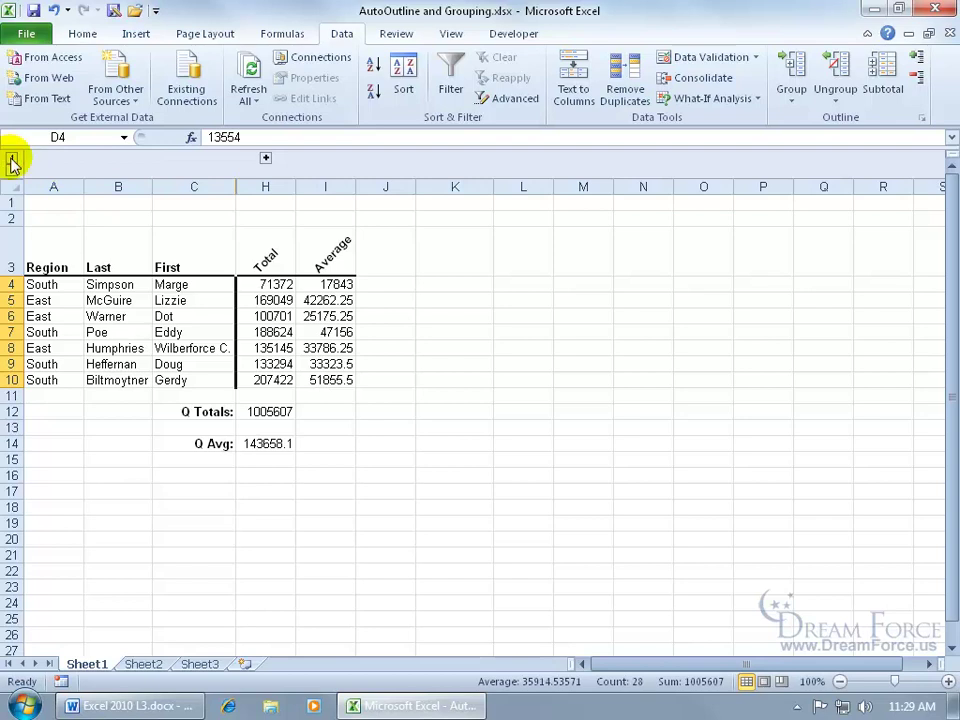
{"action": "left_click", "coordinate": [11, 171]}
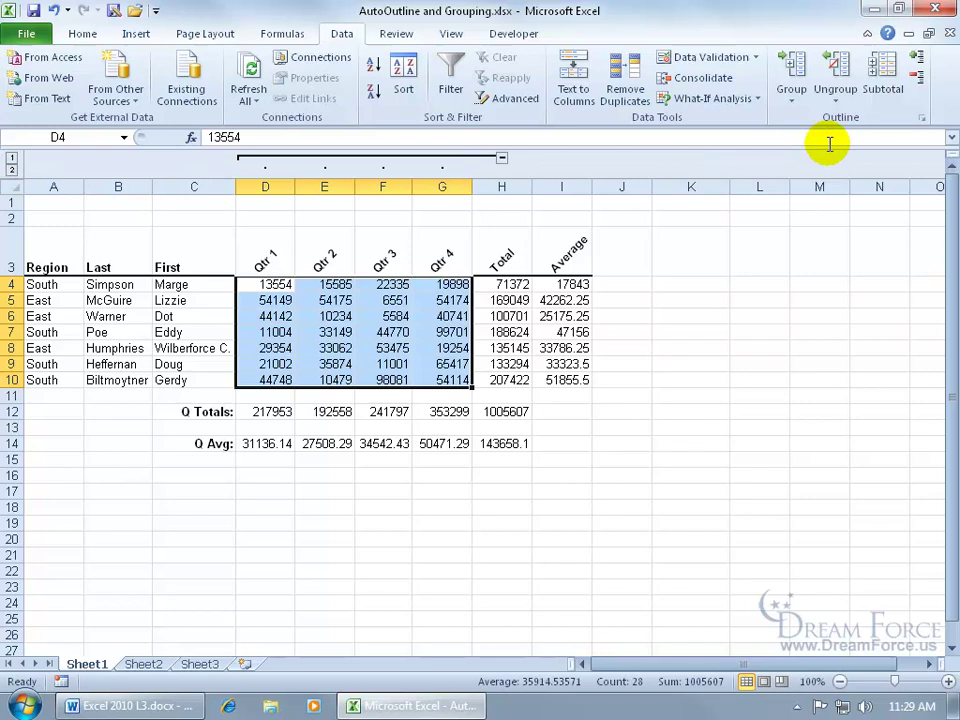
Ungroup the Qtr 1 to Qtr 4 columns
{"action": "left_click", "coordinate": [837, 97]}
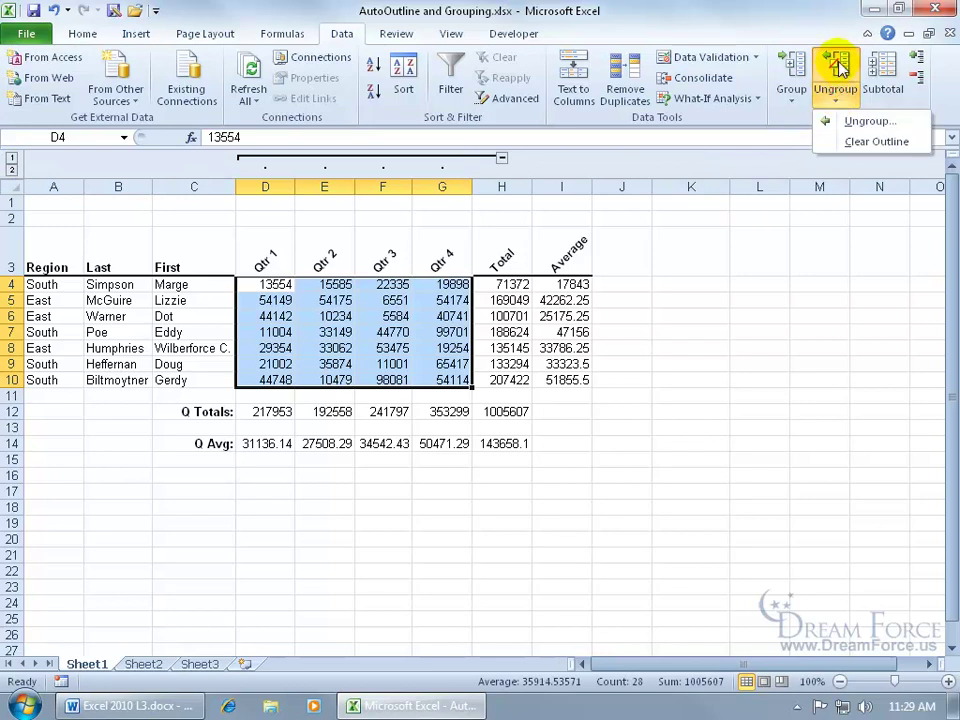
{"action": "left_click", "coordinate": [848, 120]}
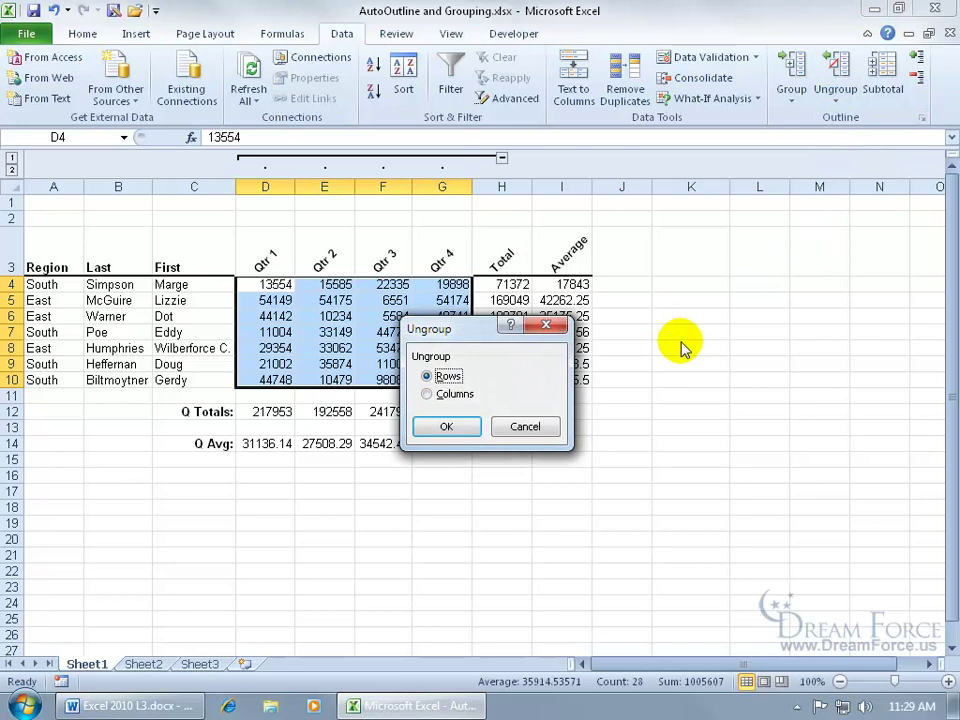
{"action": "left_click", "coordinate": [437, 394]}
{"action": "left_click", "coordinate": [452, 427]}
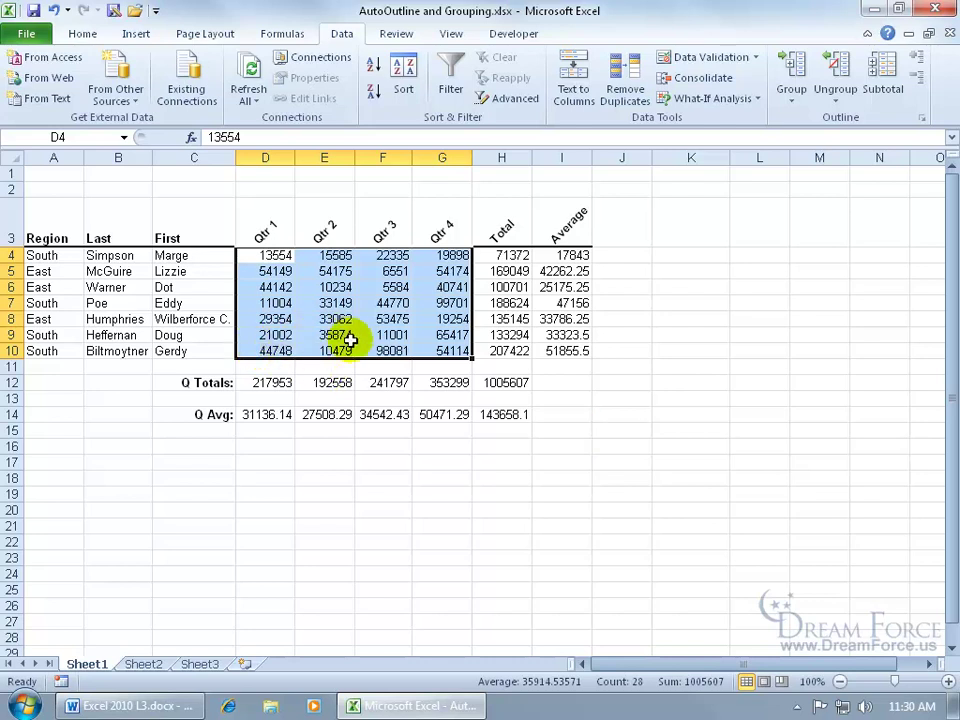
Sort the sales rows by Region in ascending order
{"action": "left_click", "coordinate": [70, 285]}
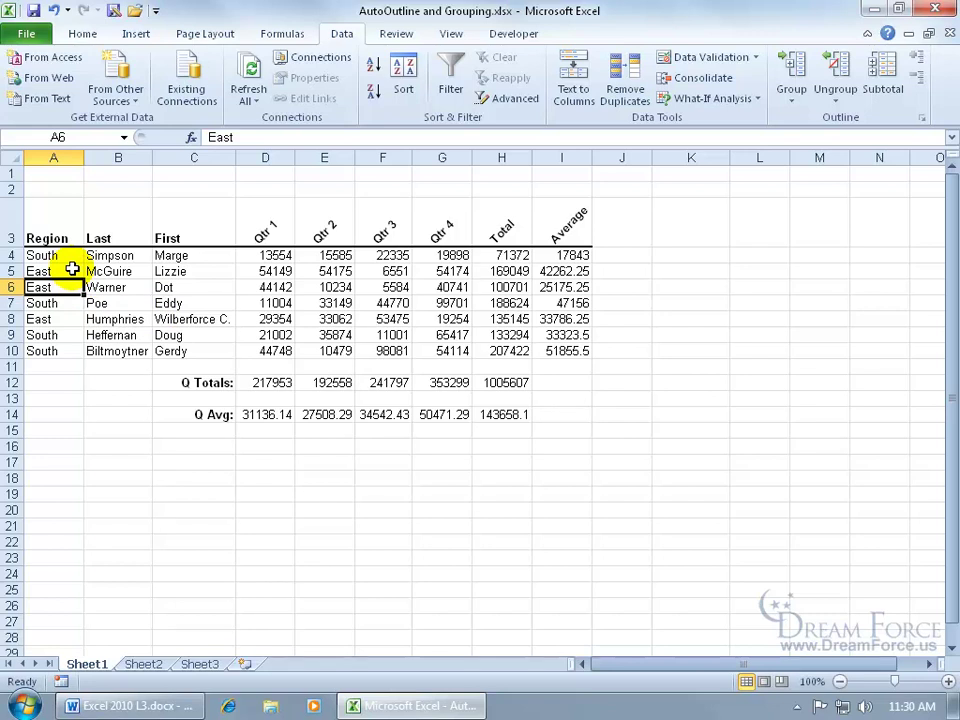
{"action": "left_click", "coordinate": [72, 269]}
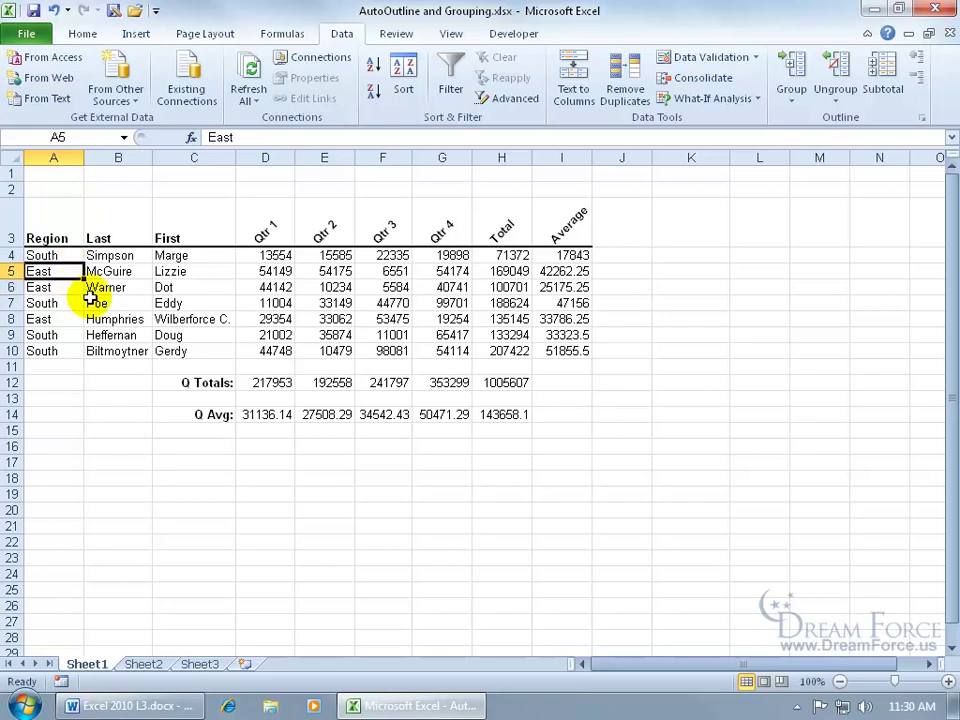
{"action": "left_click", "coordinate": [376, 70]}
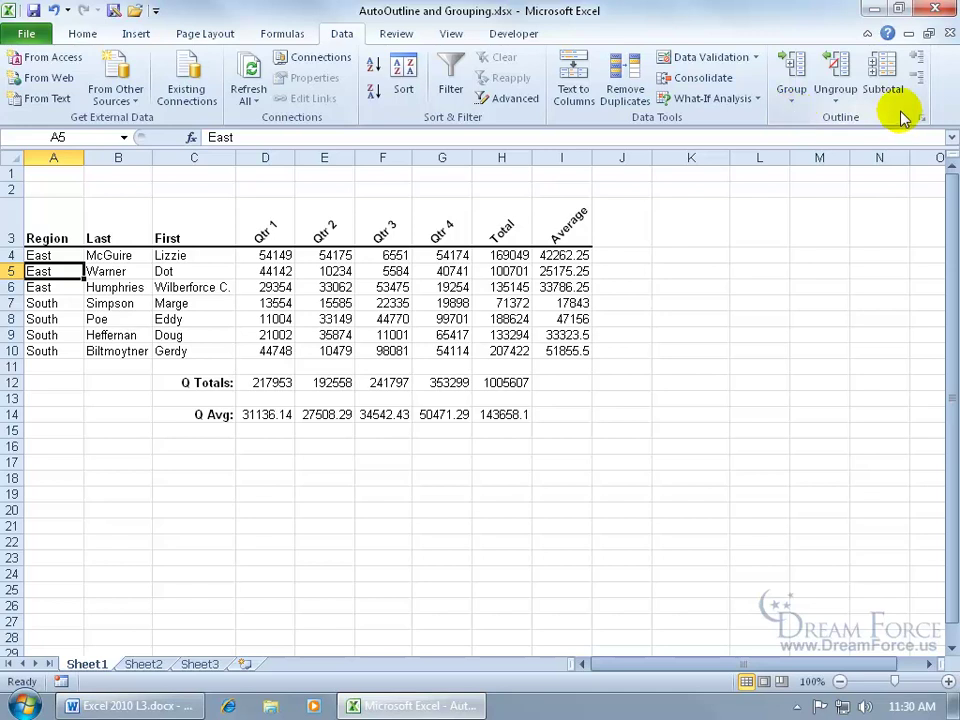
Add Sum subtotals at each change in Region to the Total column only, leaving Average unchecked
{"action": "left_click", "coordinate": [884, 72]}
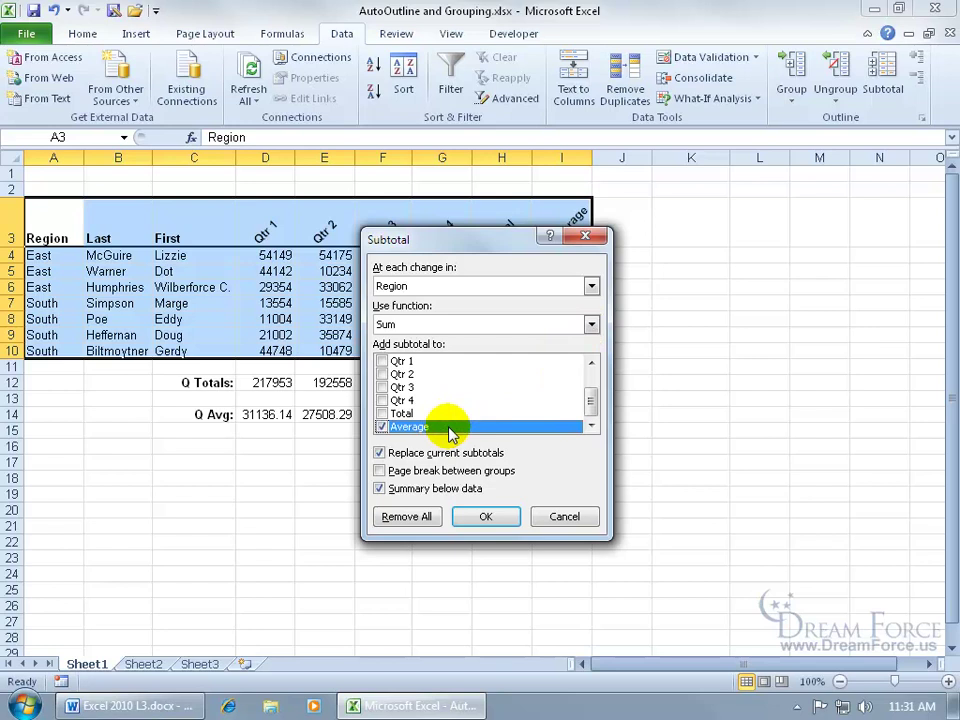
{"action": "left_click", "coordinate": [381, 413]}
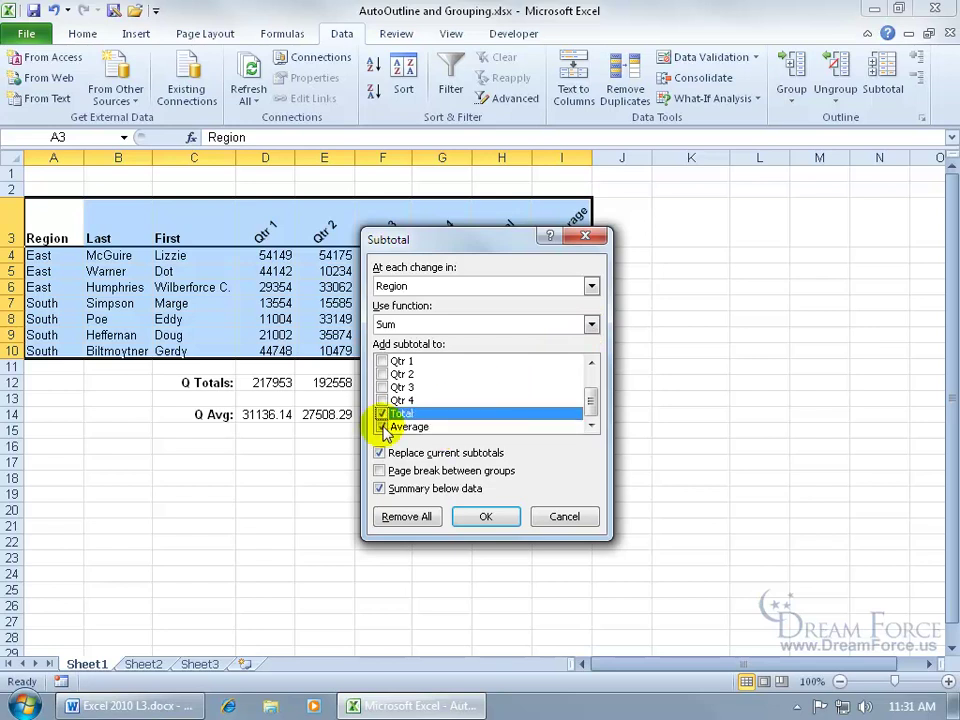
{"action": "left_click", "coordinate": [381, 427]}
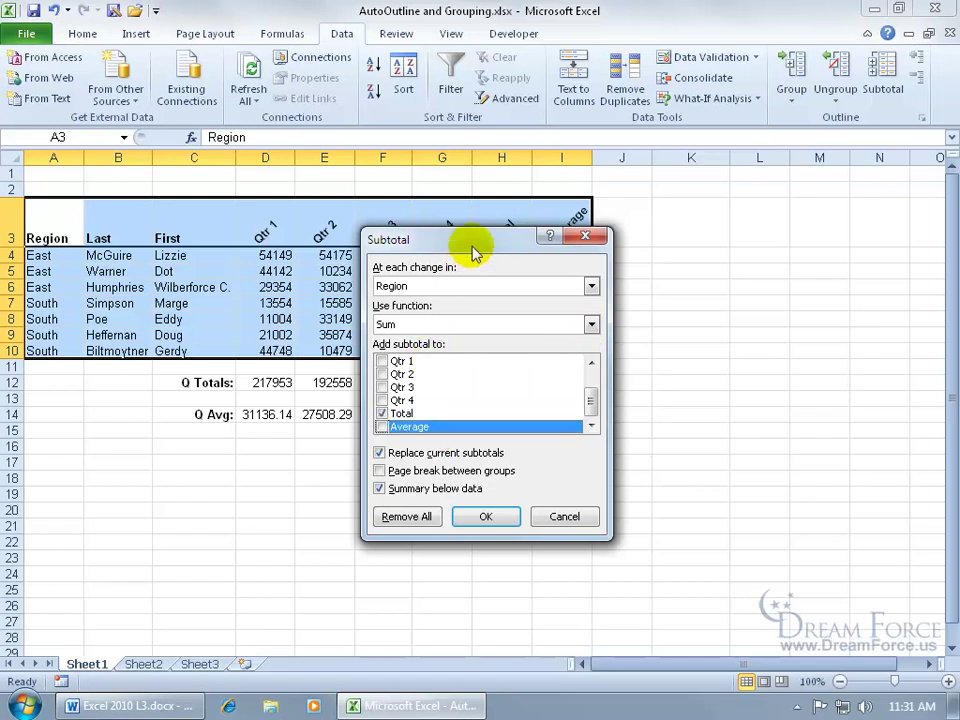
{"action": "left_click_drag", "start_coordinate": [476, 254], "coordinate": [715, 311]}
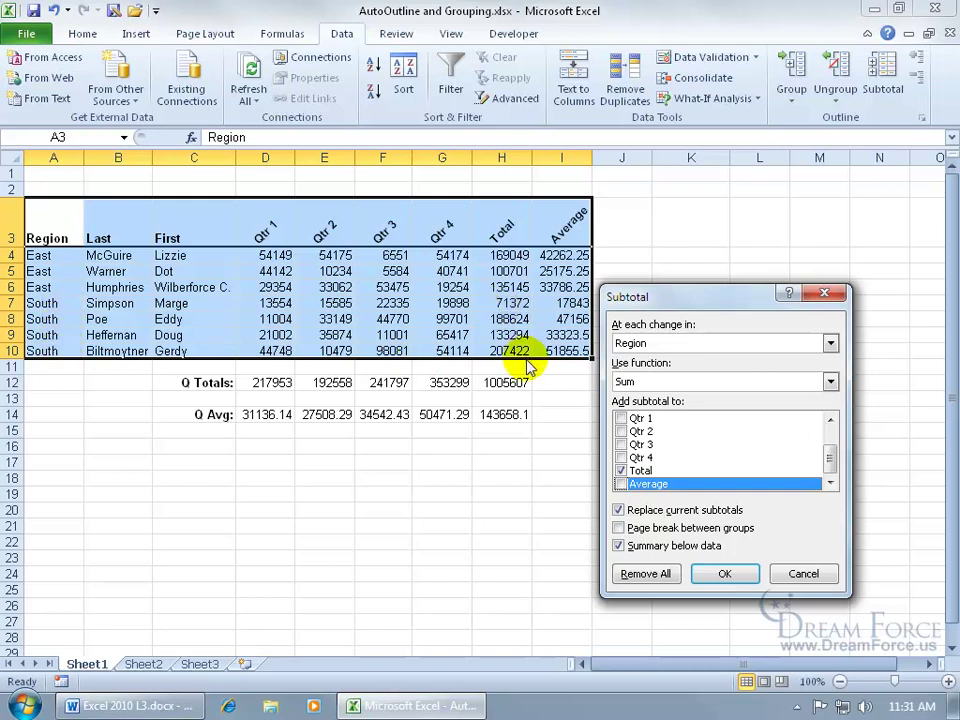
{"action": "left_click", "coordinate": [725, 573]}
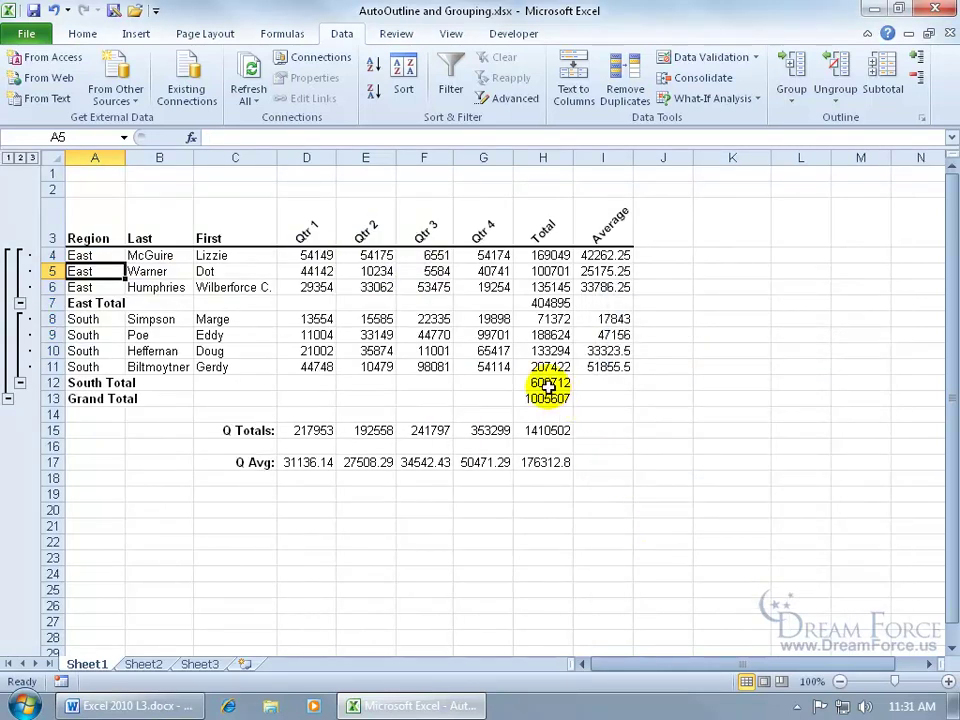
Collapse the East, South and Grand Total groups, and restore the rows through outline levels 2 and 3
{"action": "left_click", "coordinate": [20, 303]}
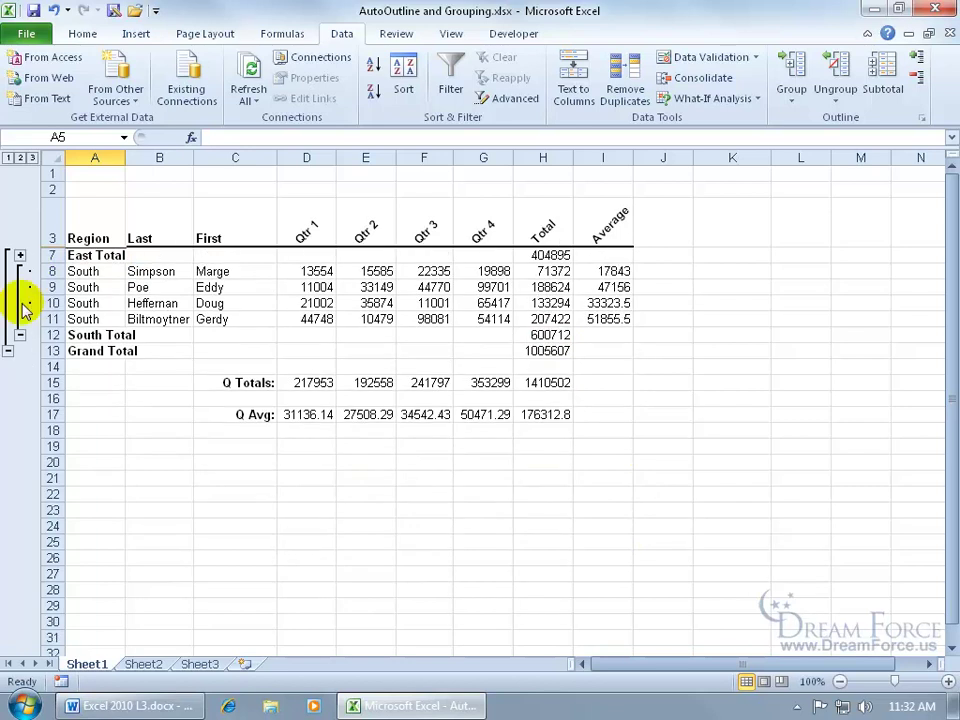
{"action": "left_click", "coordinate": [20, 334]}
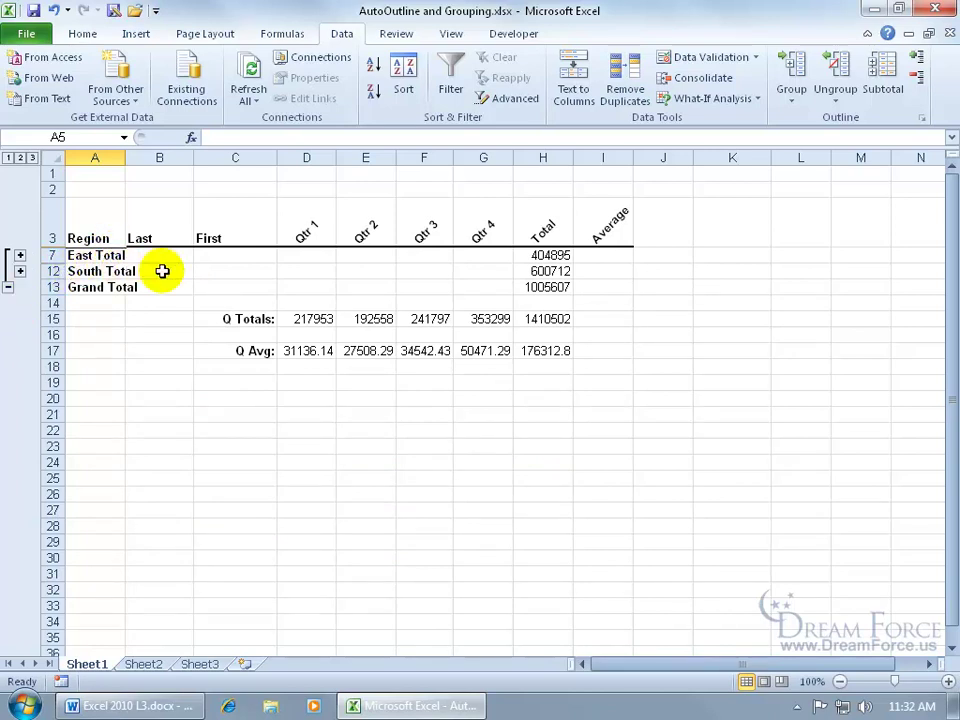
{"action": "left_click", "coordinate": [9, 288]}
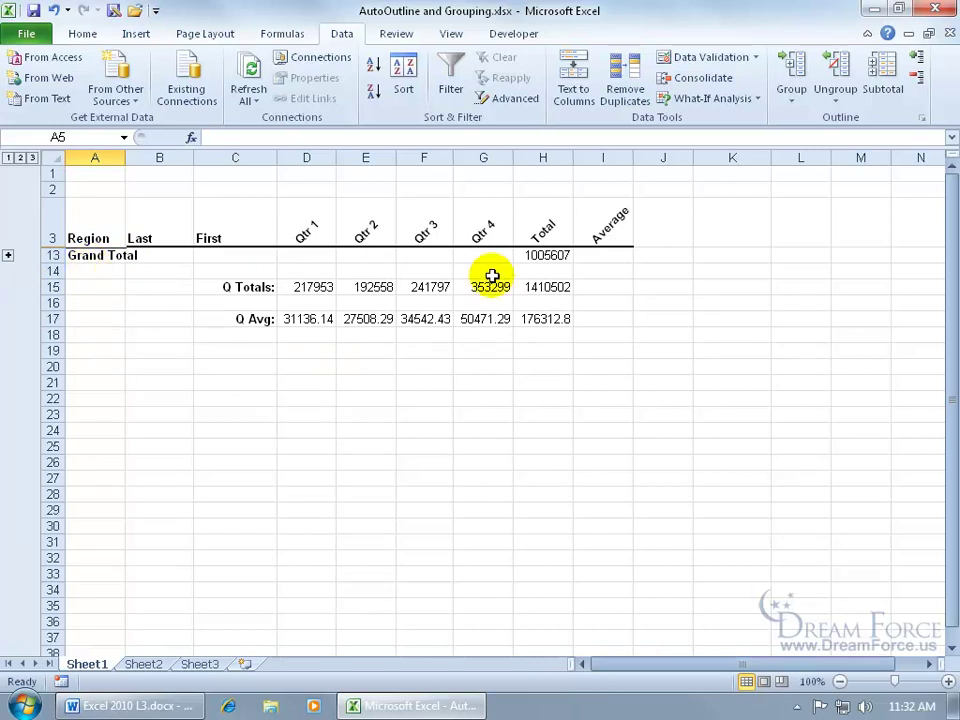
{"action": "left_click", "coordinate": [20, 158]}
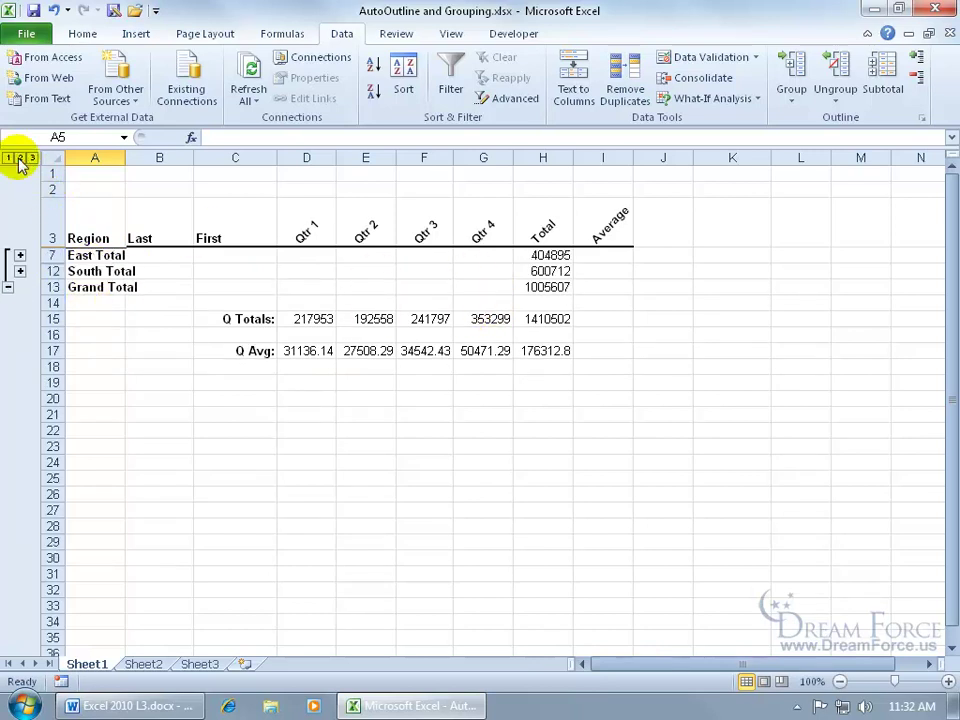
{"action": "left_click", "coordinate": [32, 158]}
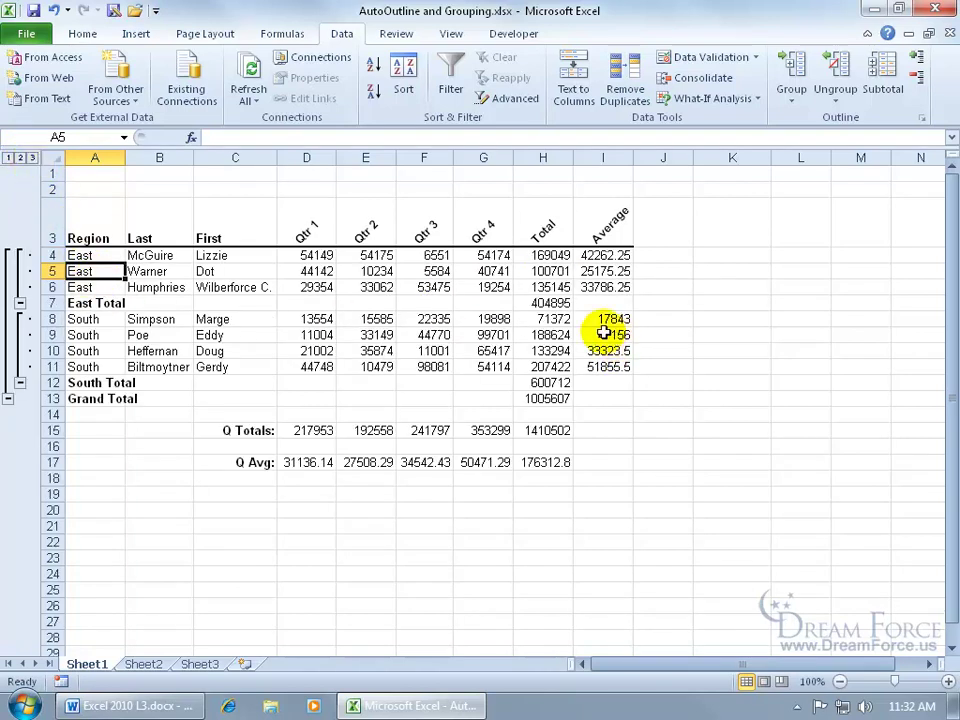
Examine the East Total formula in H7 and its source cells H4:H6, and collapse and expand the East group
{"action": "left_click", "coordinate": [553, 302]}
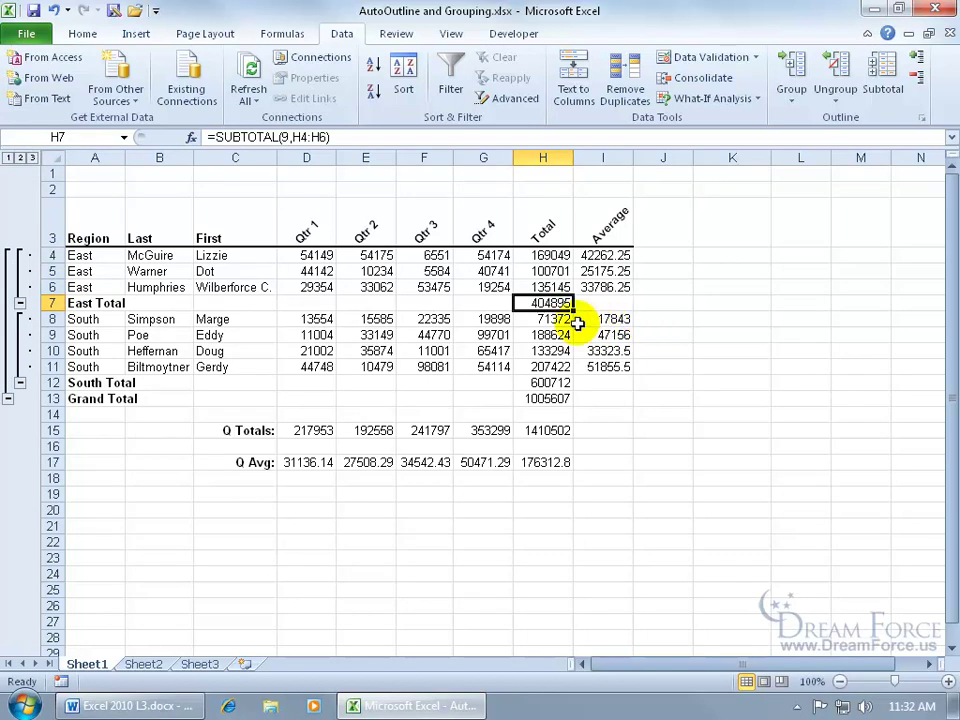
{"action": "left_click_drag", "start_coordinate": [553, 256], "coordinate": [556, 284]}
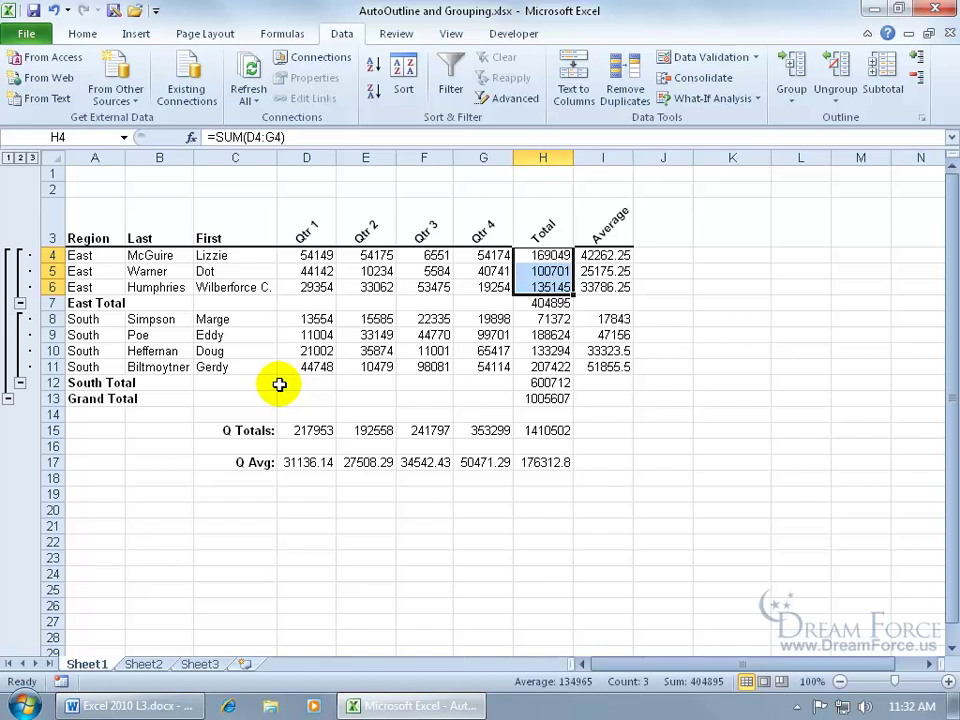
{"action": "left_click", "coordinate": [19, 303]}
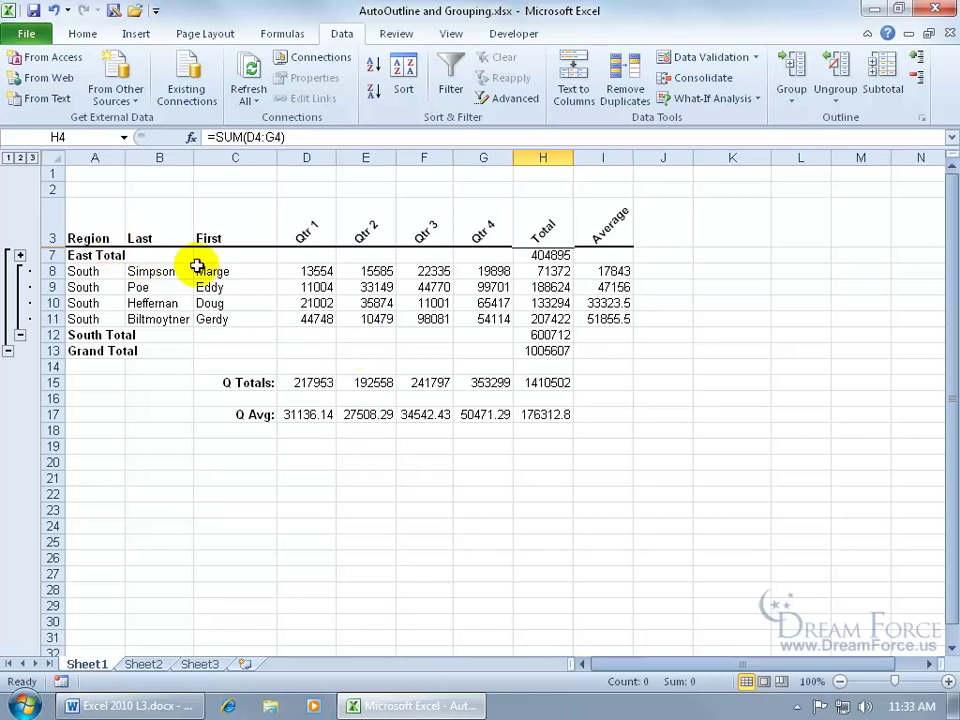
{"action": "left_click", "coordinate": [20, 258]}
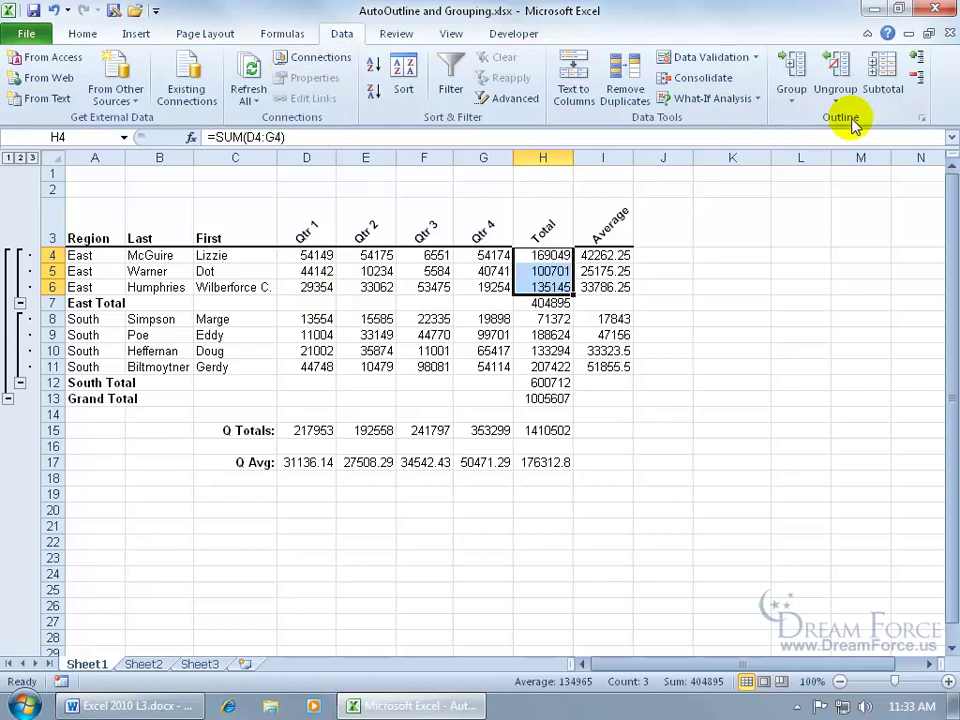
Add Sum subtotals by Region to Average only, without replacing the current subtotals, and check the East Total formulas in I7 and H8
{"action": "left_click", "coordinate": [883, 80]}
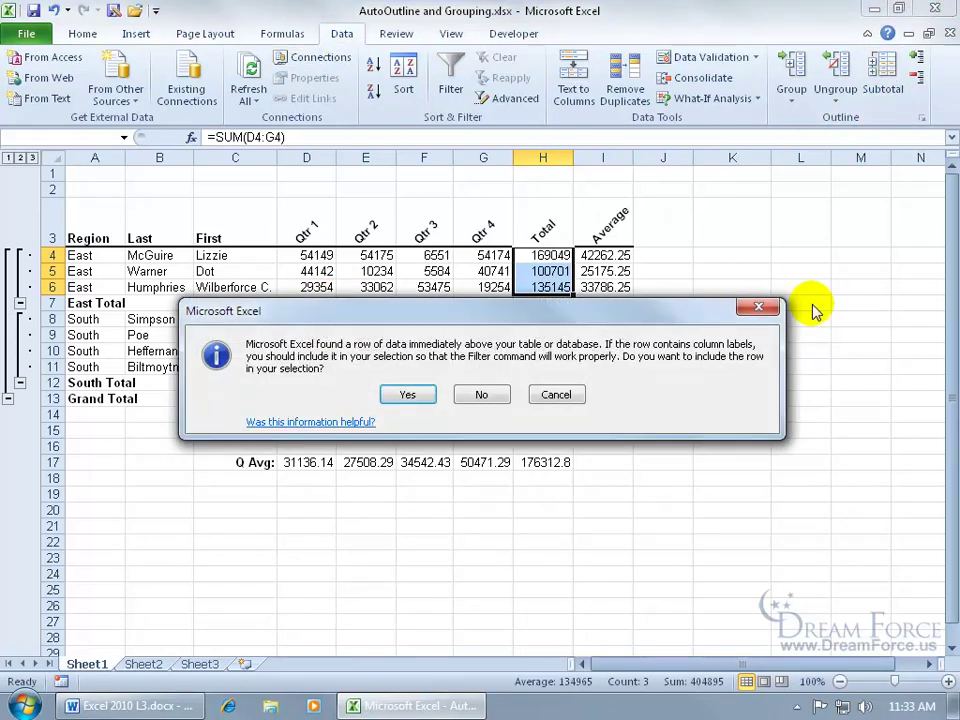
{"action": "left_click", "coordinate": [553, 393]}
{"action": "left_click", "coordinate": [426, 286]}
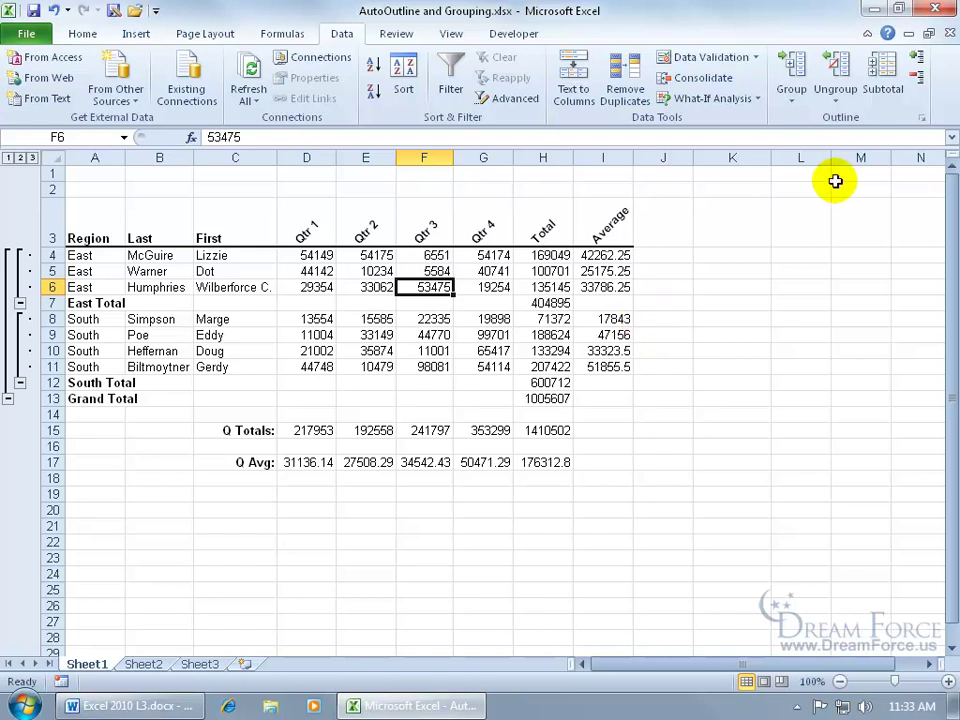
{"action": "left_click", "coordinate": [883, 88]}
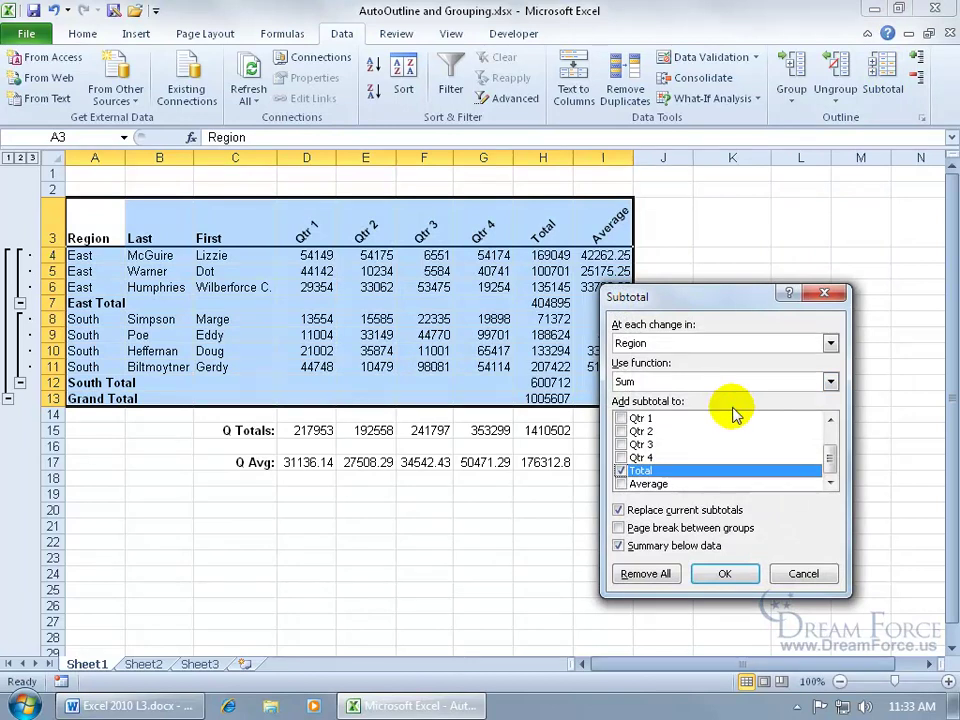
{"action": "left_click", "coordinate": [621, 484]}
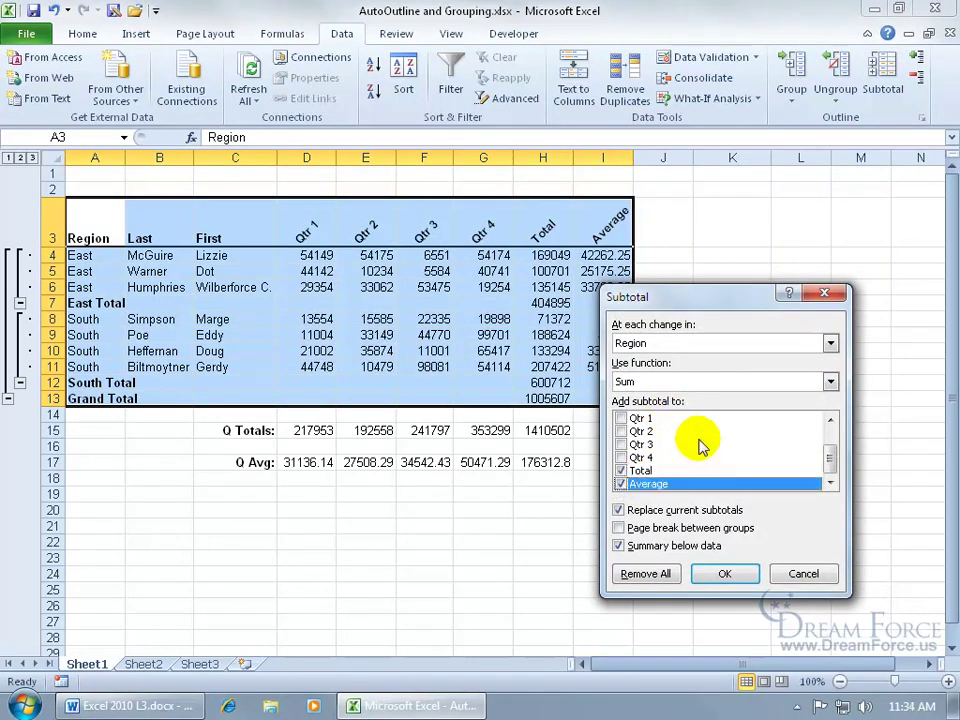
{"action": "left_click", "coordinate": [621, 471]}
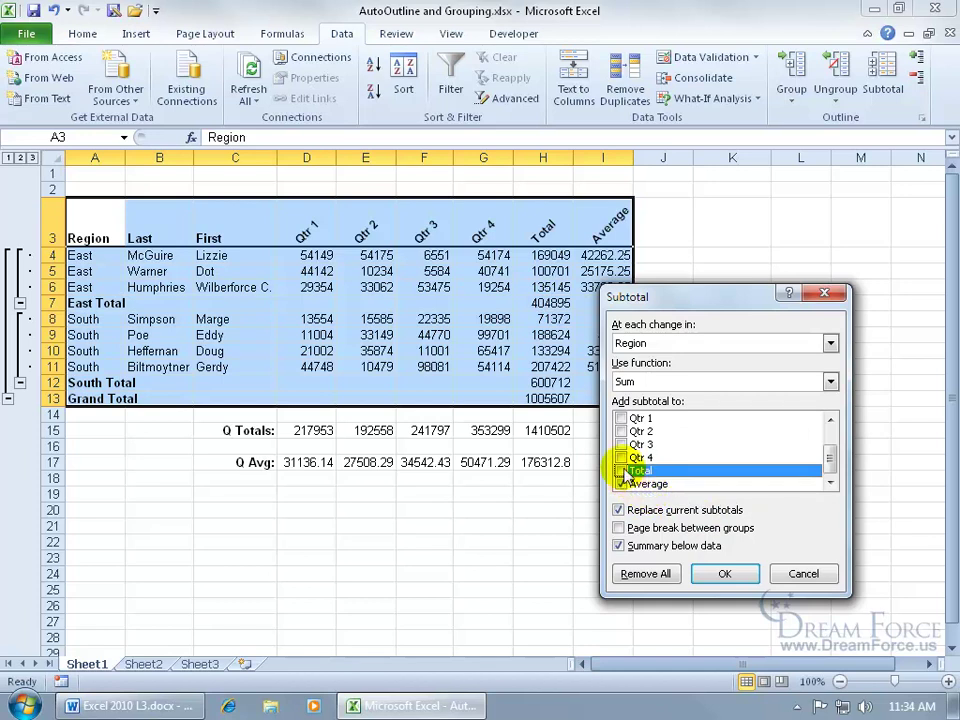
{"action": "left_click", "coordinate": [622, 471]}
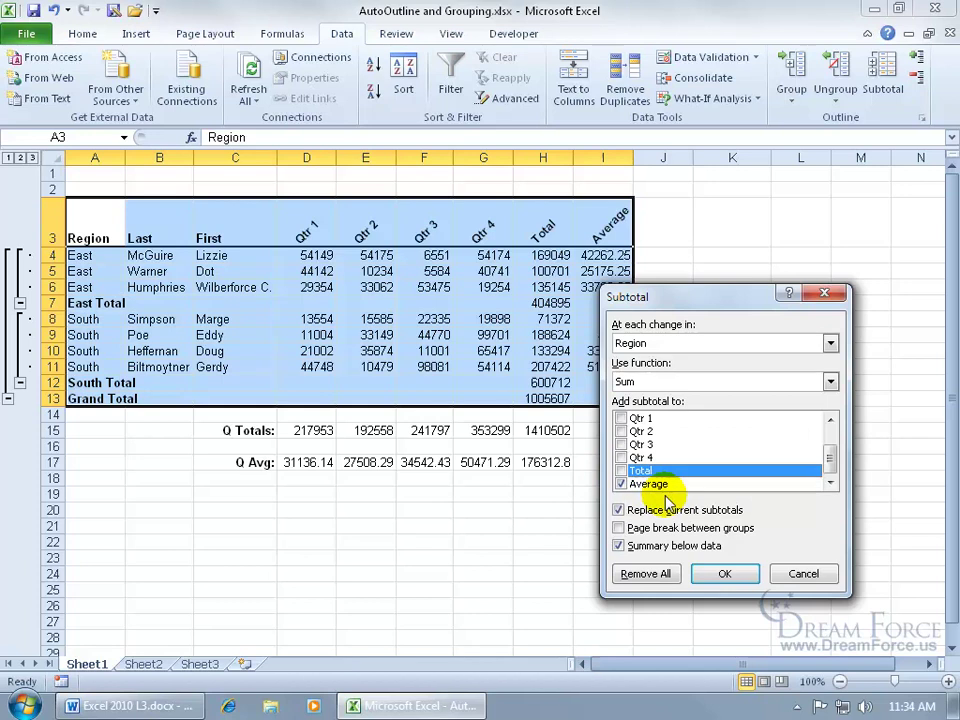
{"action": "left_click", "coordinate": [619, 511]}
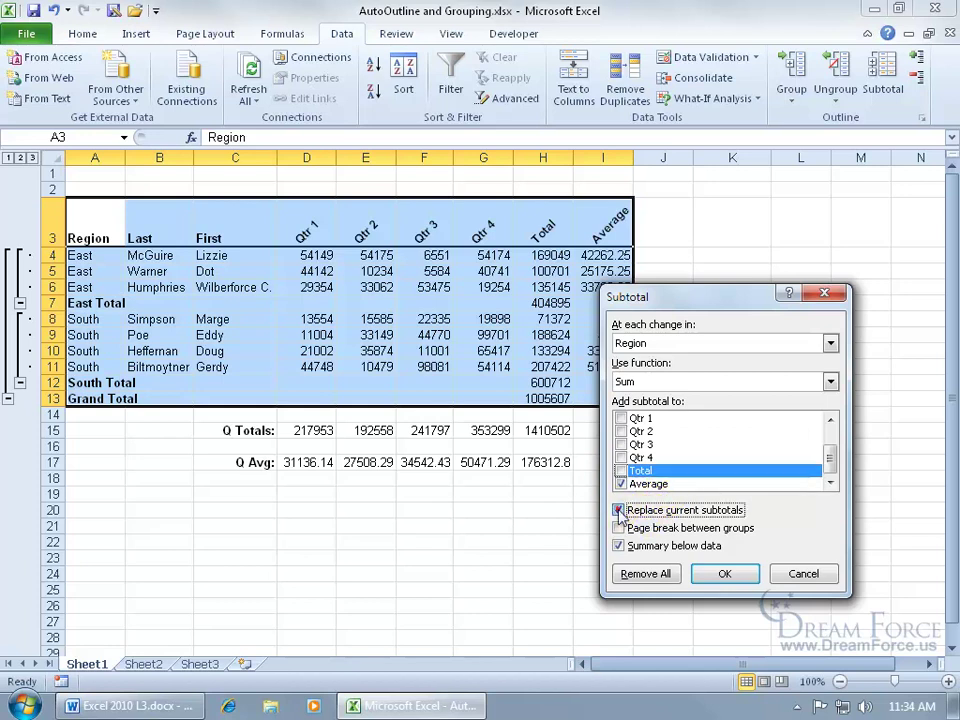
{"action": "left_click", "coordinate": [722, 573]}
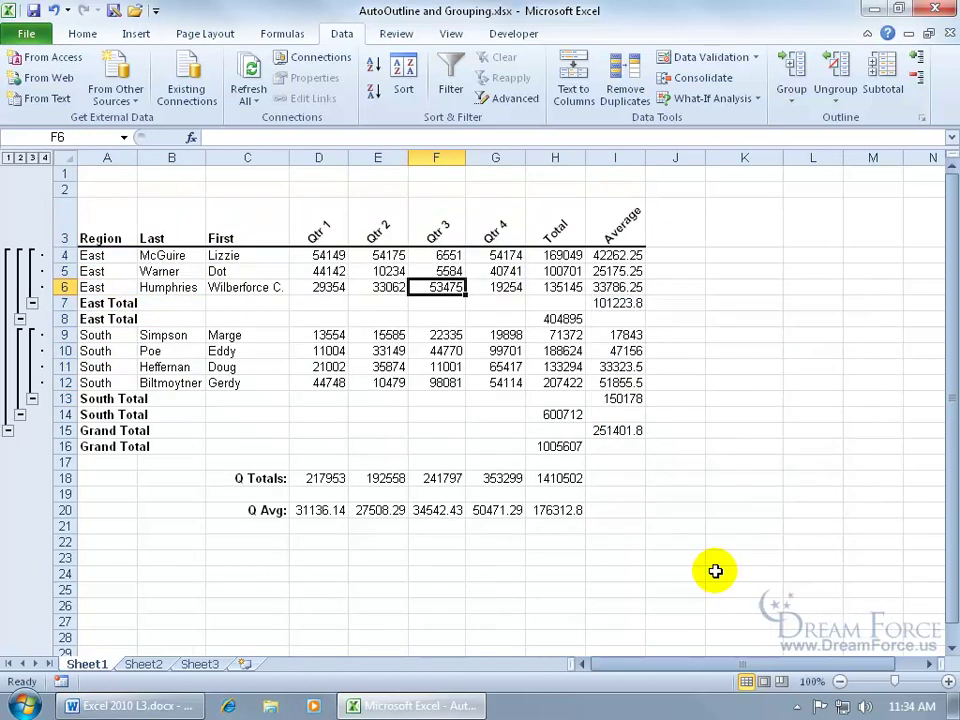
{"action": "left_click", "coordinate": [634, 302]}
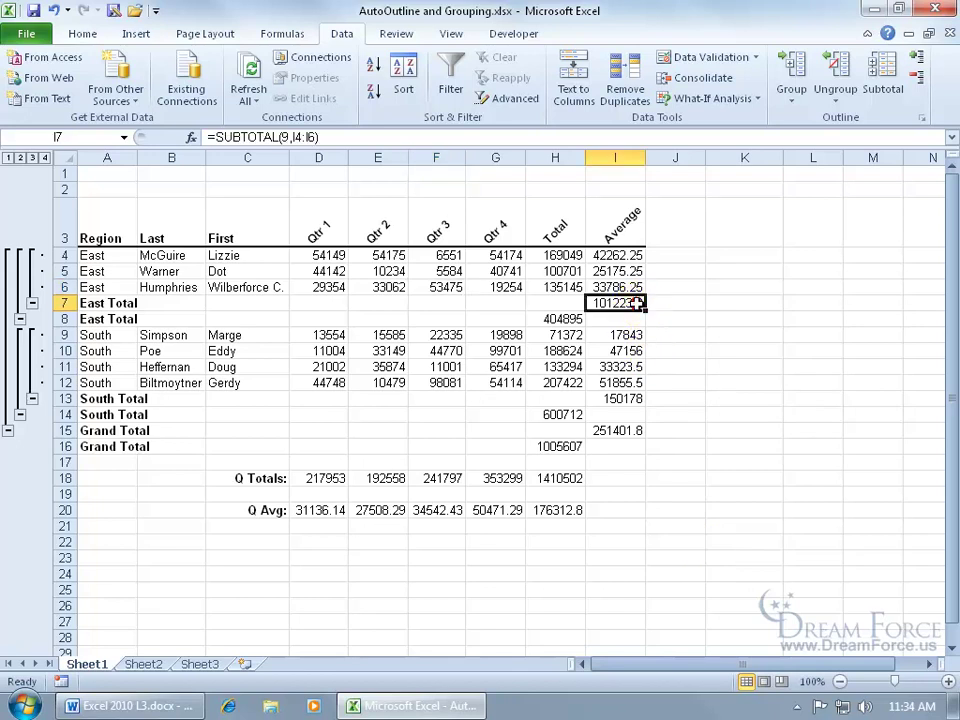
{"action": "left_click", "coordinate": [573, 319]}
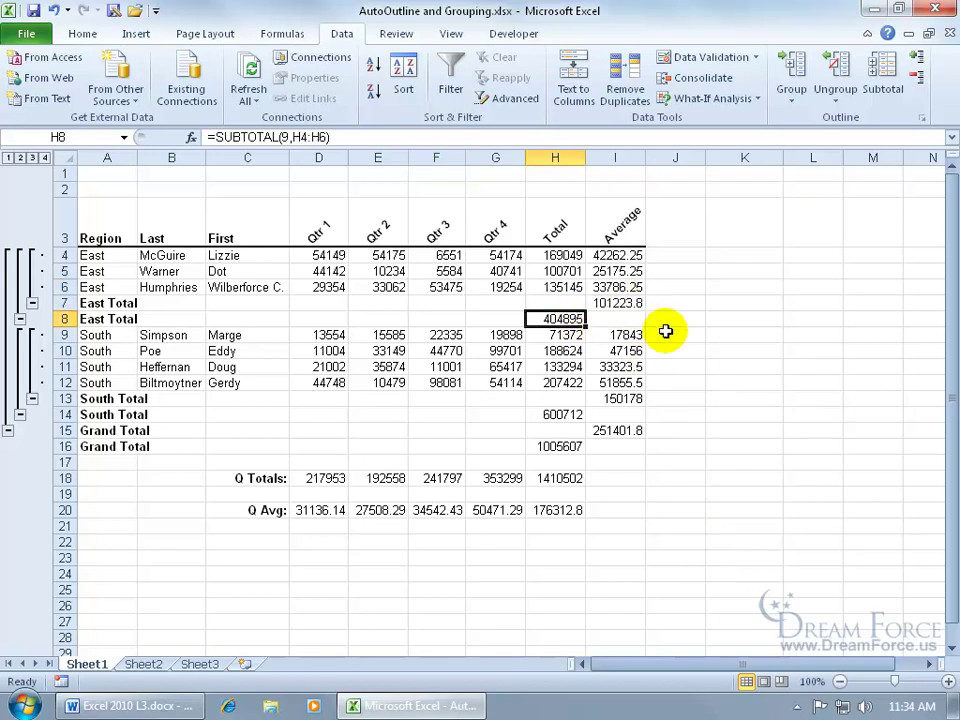
Turn Replace current subtotals back on and remove all subtotals from the regional sales data
{"action": "left_click", "coordinate": [884, 100]}
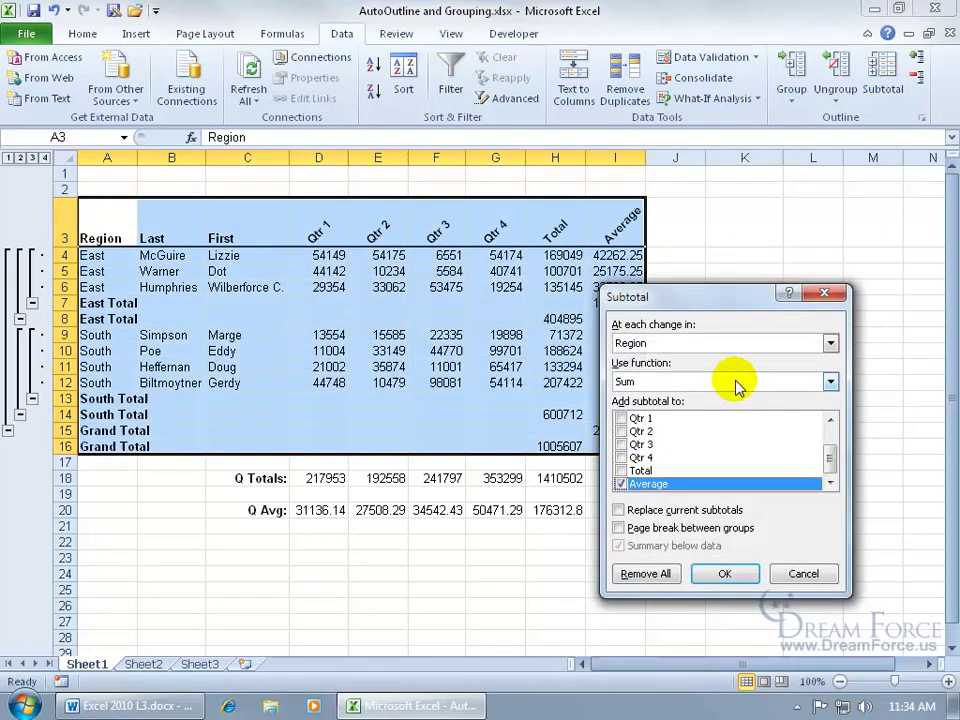
{"action": "left_click", "coordinate": [642, 510]}
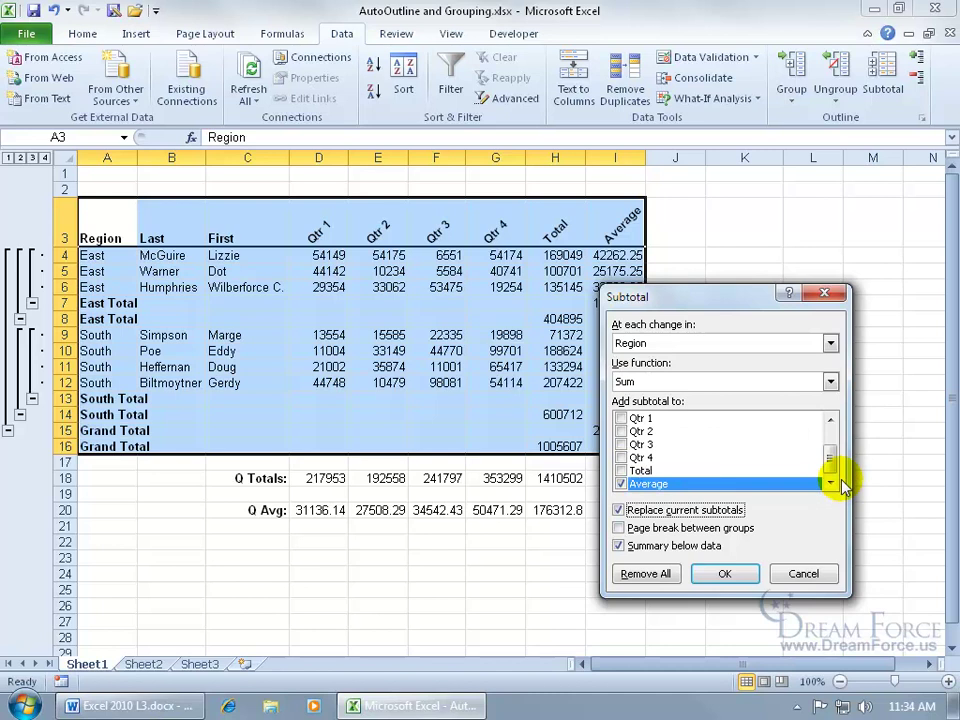
{"action": "left_click", "coordinate": [665, 576]}
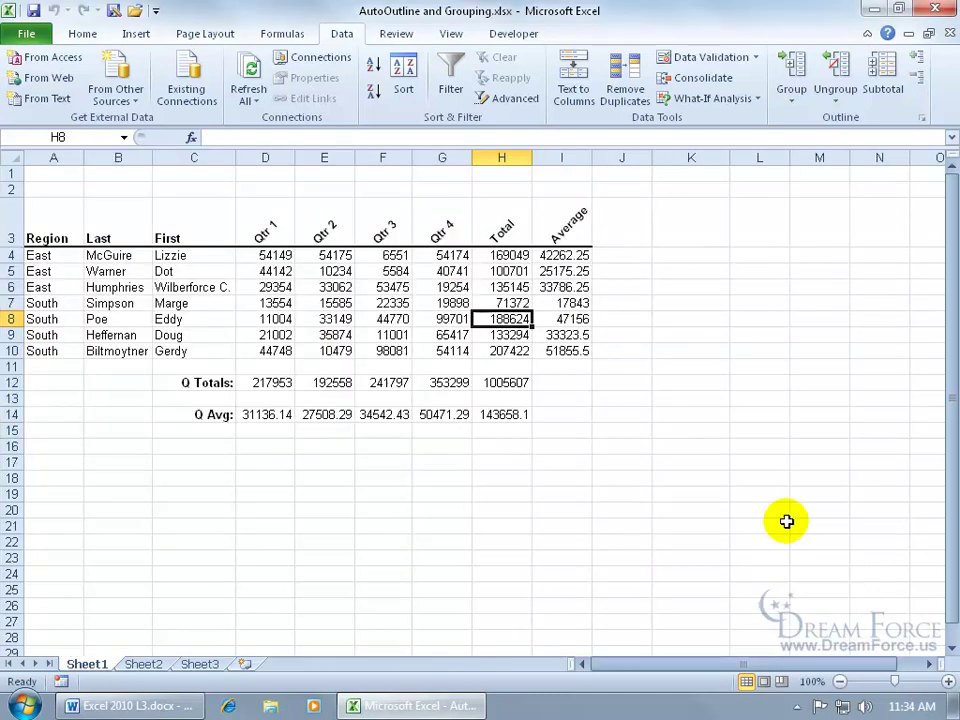